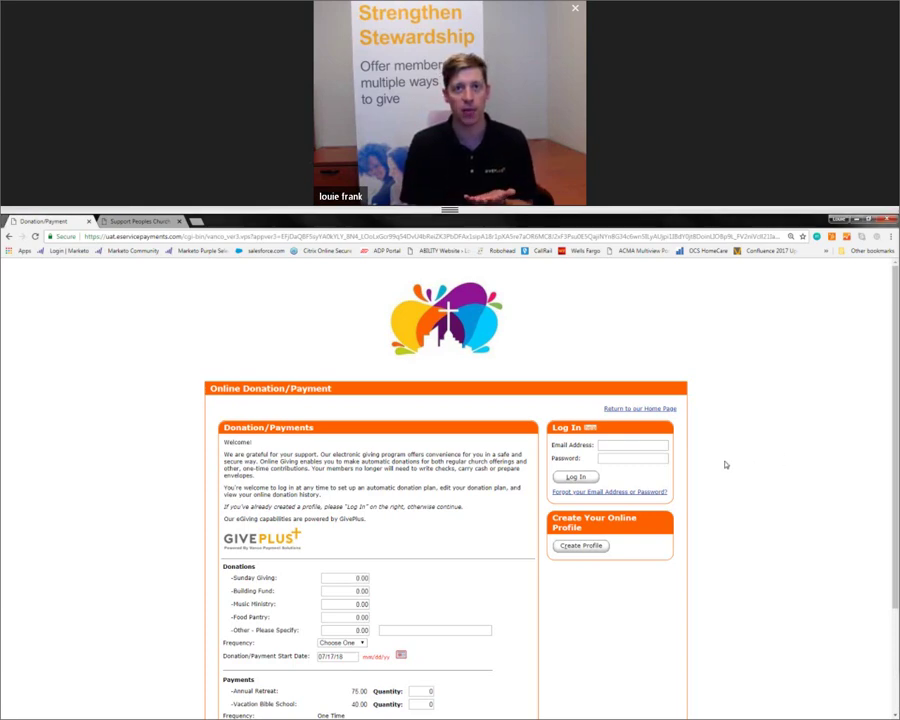
Step: Examine the hosted online donation page and compare it with the Give Now form embedded in the Support Peoples Church page
{"action": "scroll", "coordinate": [726, 464], "scroll_direction": "down", "scroll_amount": 3}
{"action": "scroll", "coordinate": [726, 464], "scroll_direction": "up", "scroll_amount": 3}
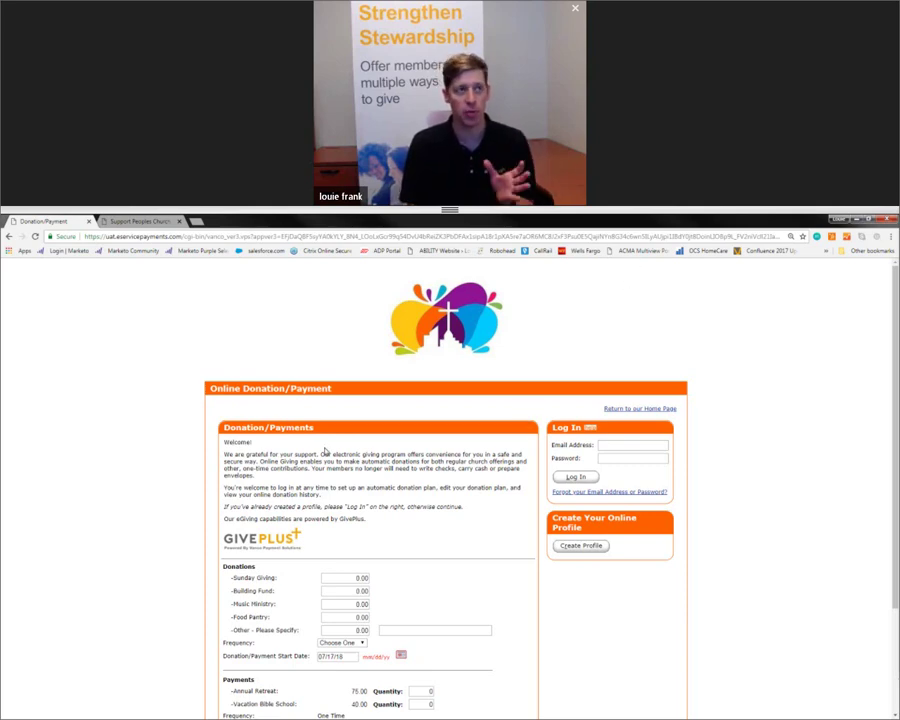
{"action": "left_click", "coordinate": [140, 221]}
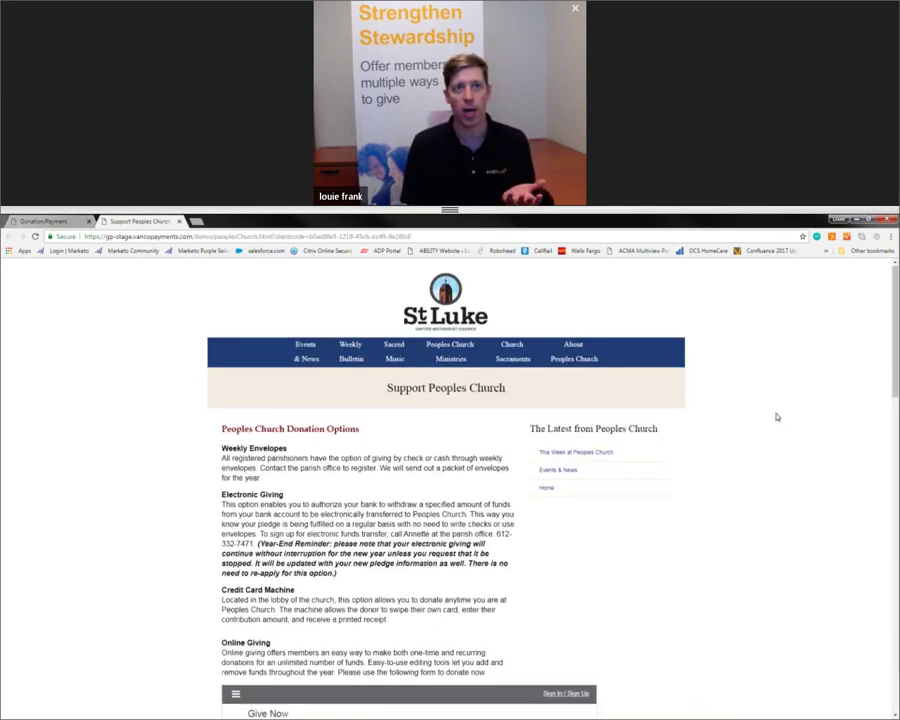
{"action": "scroll", "coordinate": [774, 413], "scroll_direction": "down", "scroll_amount": 3}
{"action": "scroll", "coordinate": [753, 458], "scroll_direction": "down", "scroll_amount": 3}
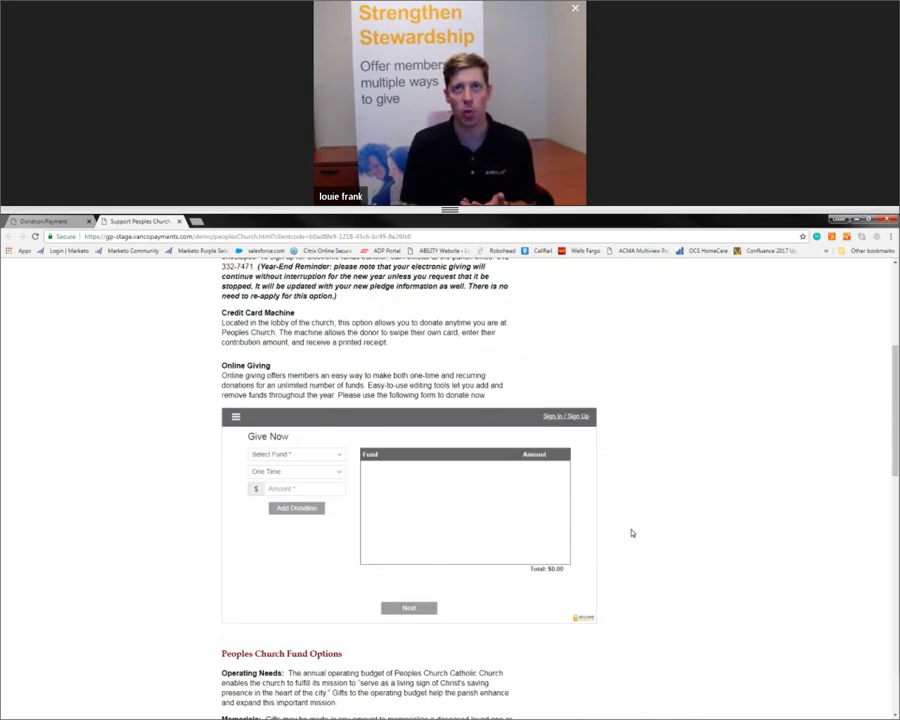
{"action": "scroll", "coordinate": [500, 470], "scroll_direction": "up", "scroll_amount": 6}
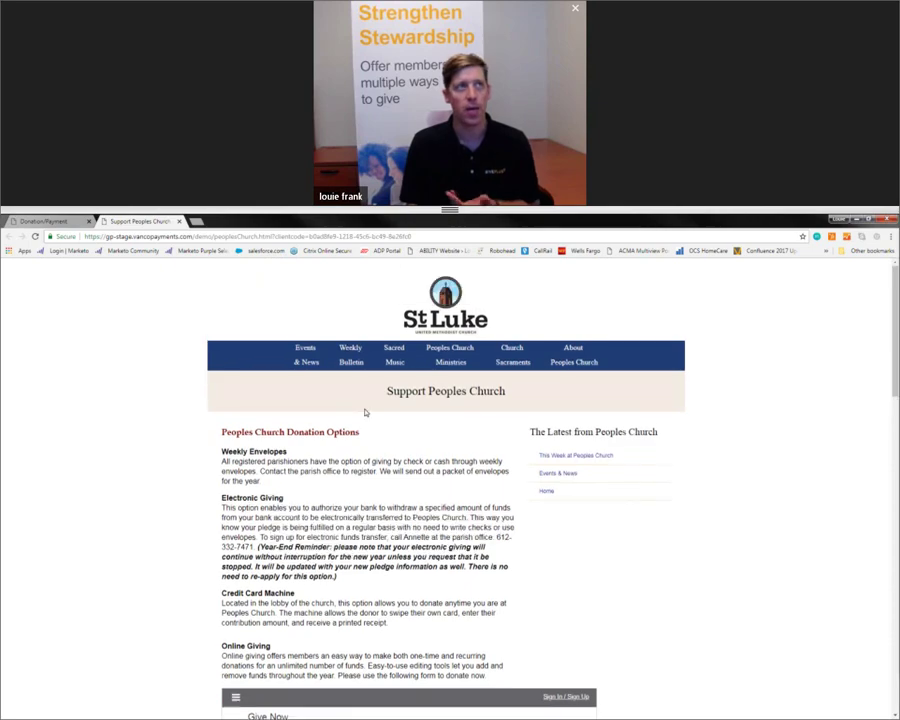
{"action": "left_click", "coordinate": [72, 221]}
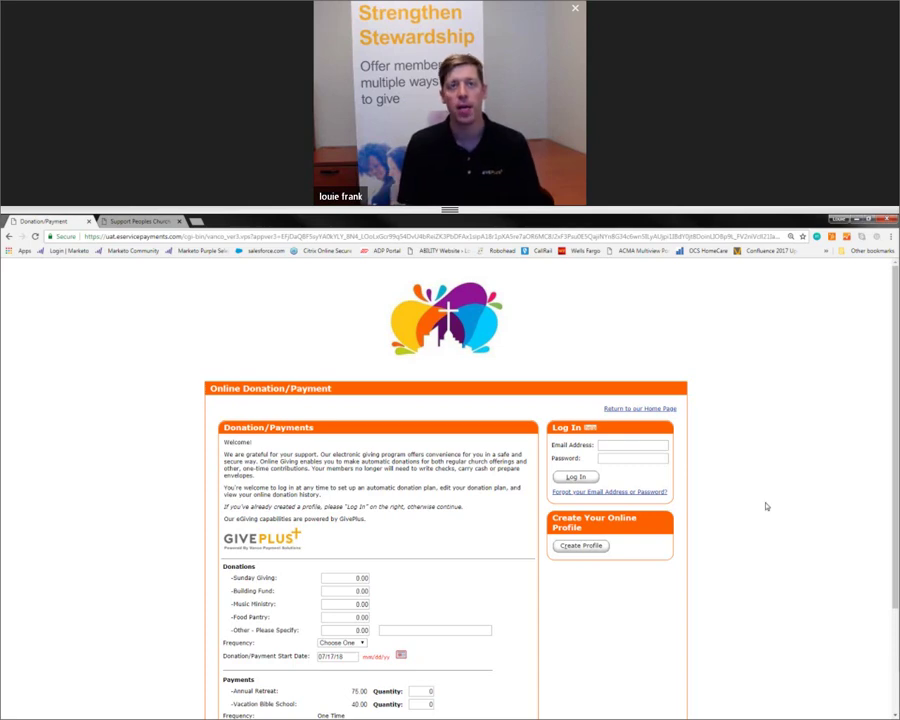
{"action": "scroll", "coordinate": [769, 490], "scroll_direction": "down", "scroll_amount": 1}
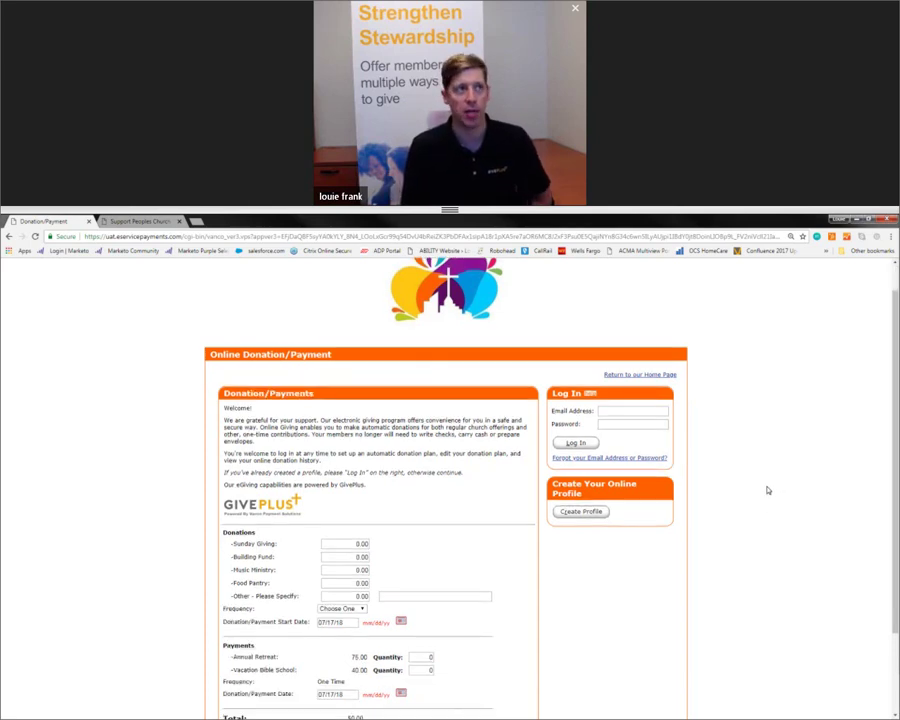
{"action": "scroll", "coordinate": [330, 488], "scroll_direction": "up", "scroll_amount": 1}
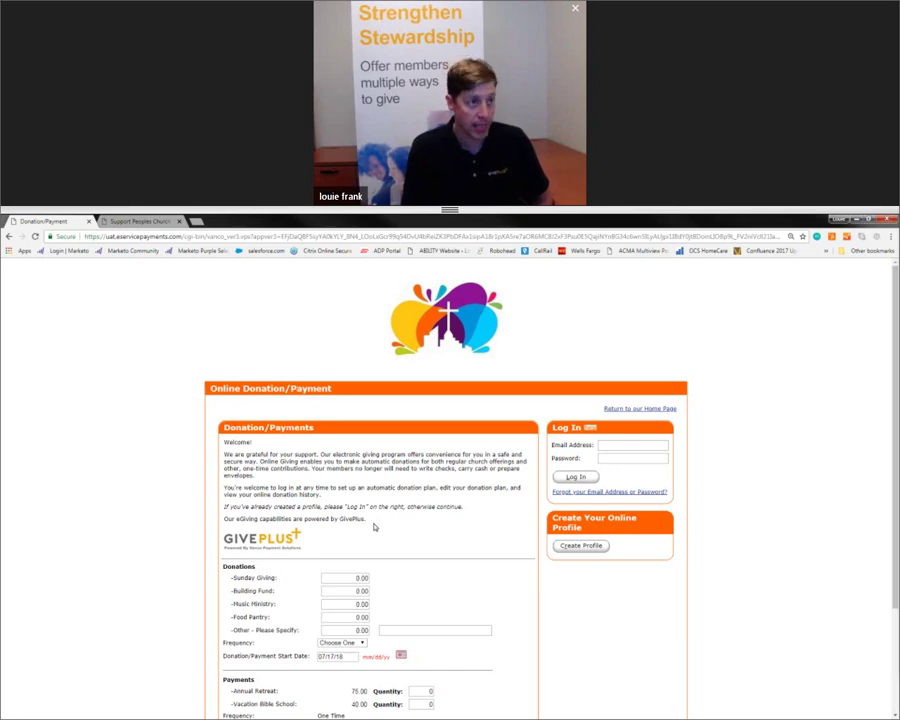
{"action": "left_click_drag", "start_coordinate": [374, 527], "coordinate": [336, 480]}
{"action": "left_click", "coordinate": [336, 480]}
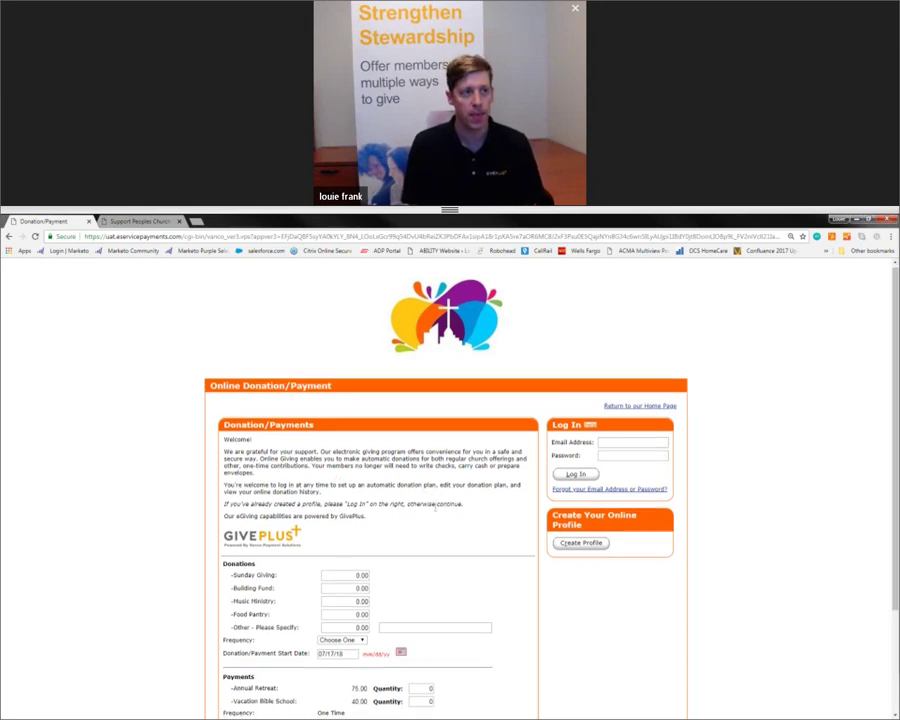
Step: Enter donations of 50.00 for Sunday Giving, 75.00 for Building Fund and 100.00 for Music Ministry
{"action": "scroll", "coordinate": [435, 506], "scroll_direction": "down", "scroll_amount": 3}
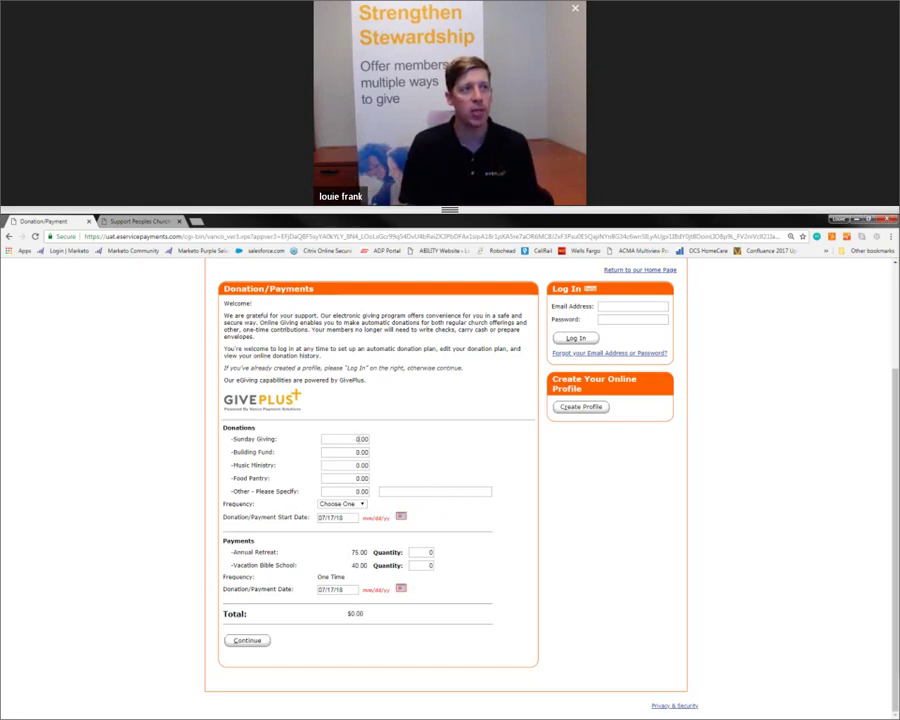
{"action": "left_click", "coordinate": [358, 439]}
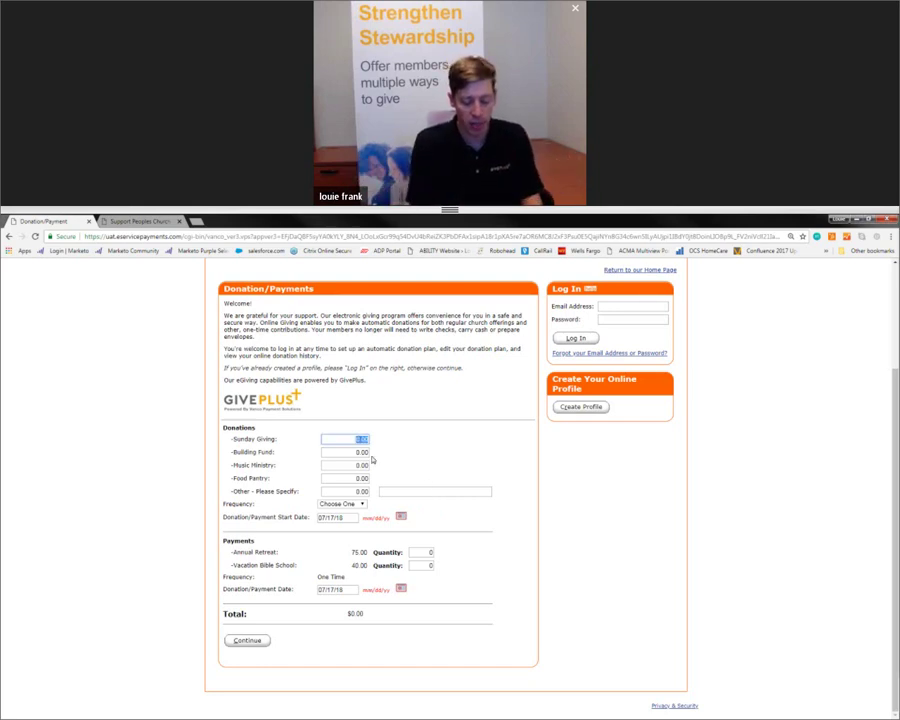
{"action": "type", "text": "60.00"}
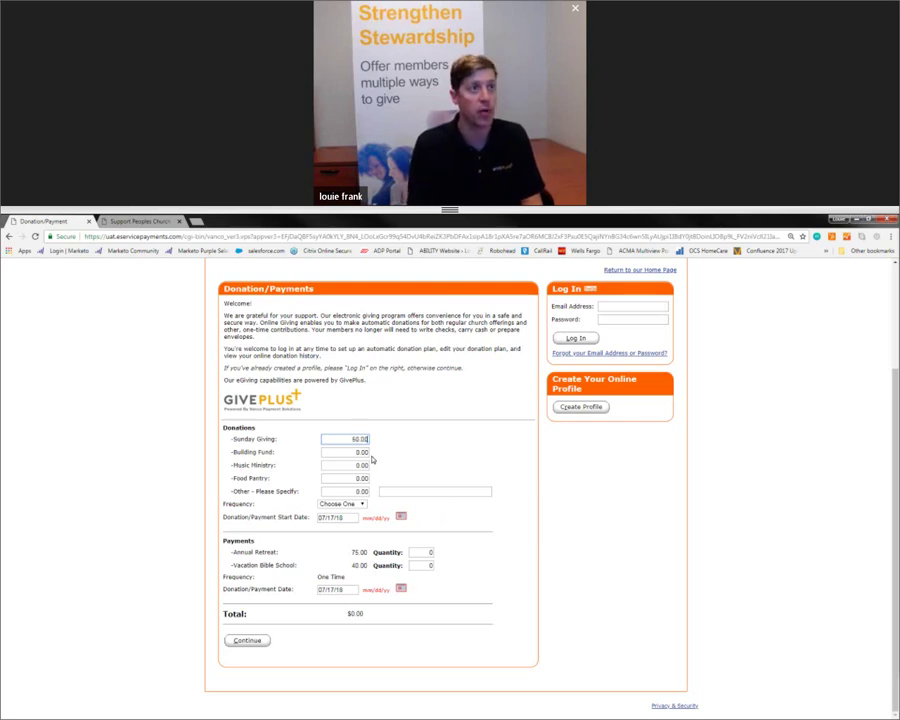
{"action": "left_click", "coordinate": [361, 452]}
{"action": "type", "text": "75.00"}
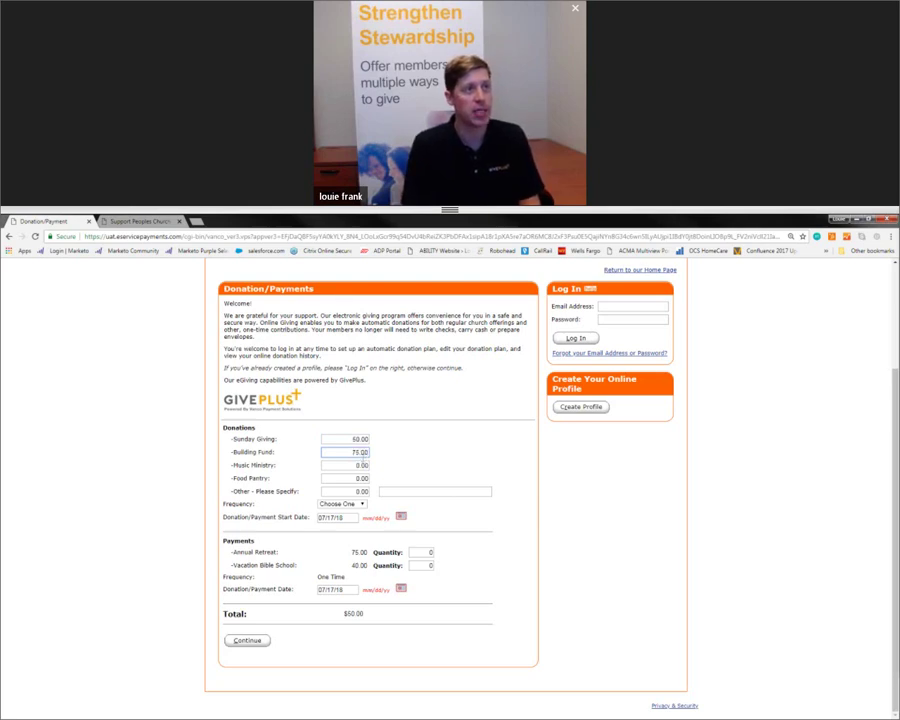
{"action": "key", "text": "Tab"}
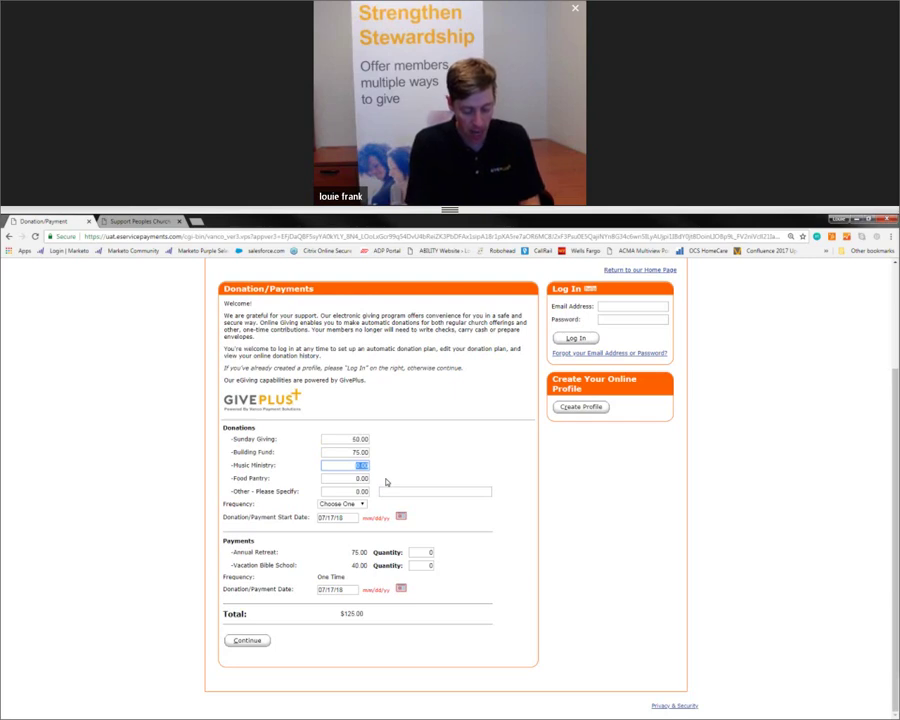
{"action": "type", "text": "100.00"}
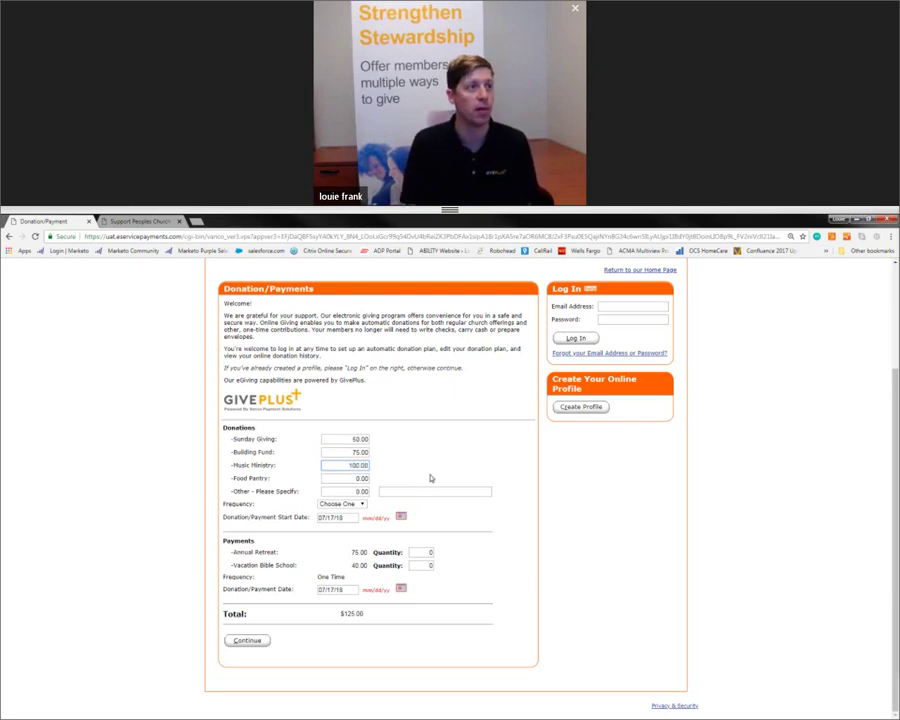
Step: Set the donation frequency to One Time and choose 07/17/18 as the start date
{"action": "left_click", "coordinate": [367, 510]}
{"action": "left_click", "coordinate": [362, 505]}
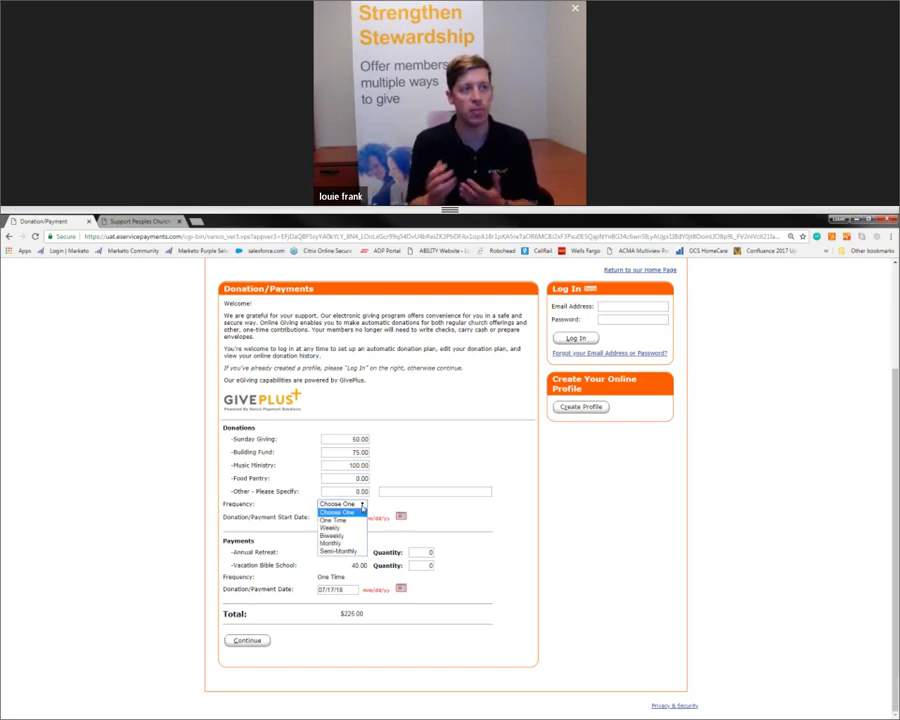
{"action": "left_click", "coordinate": [334, 520]}
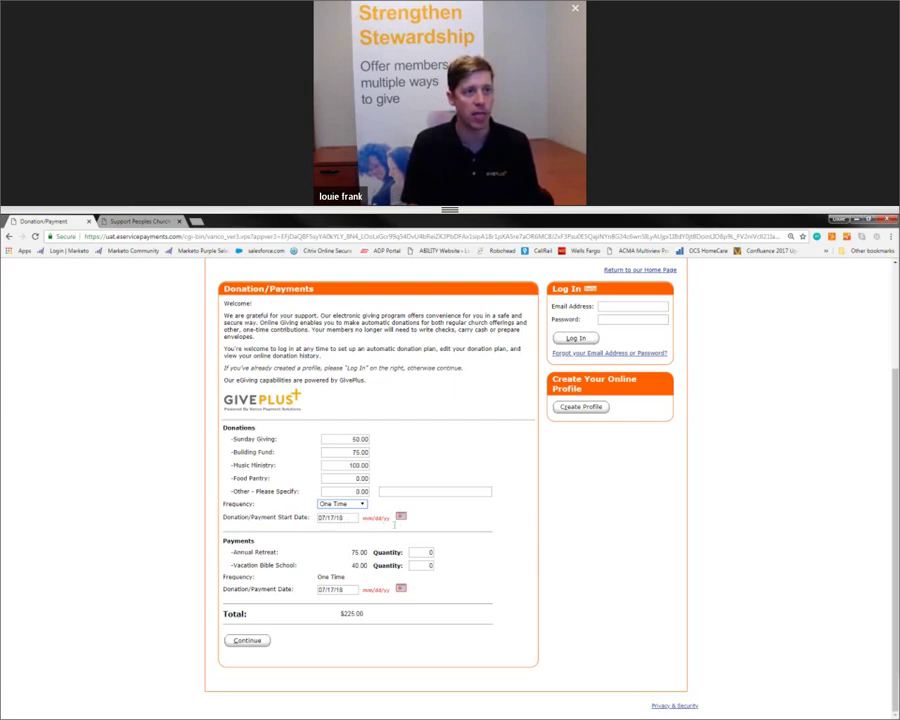
{"action": "left_click", "coordinate": [400, 517]}
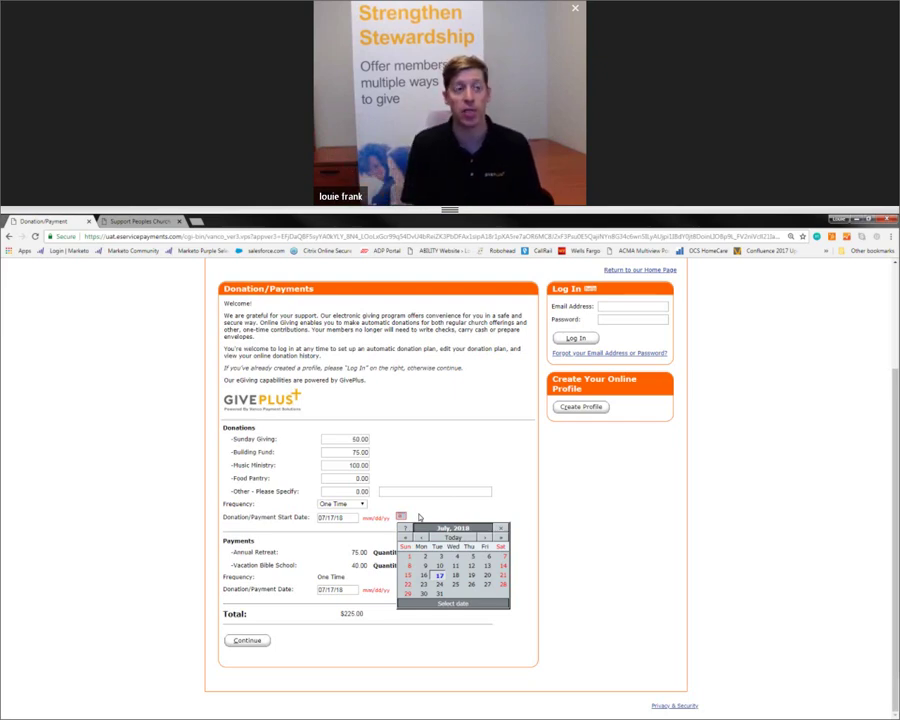
{"action": "left_click", "coordinate": [440, 576]}
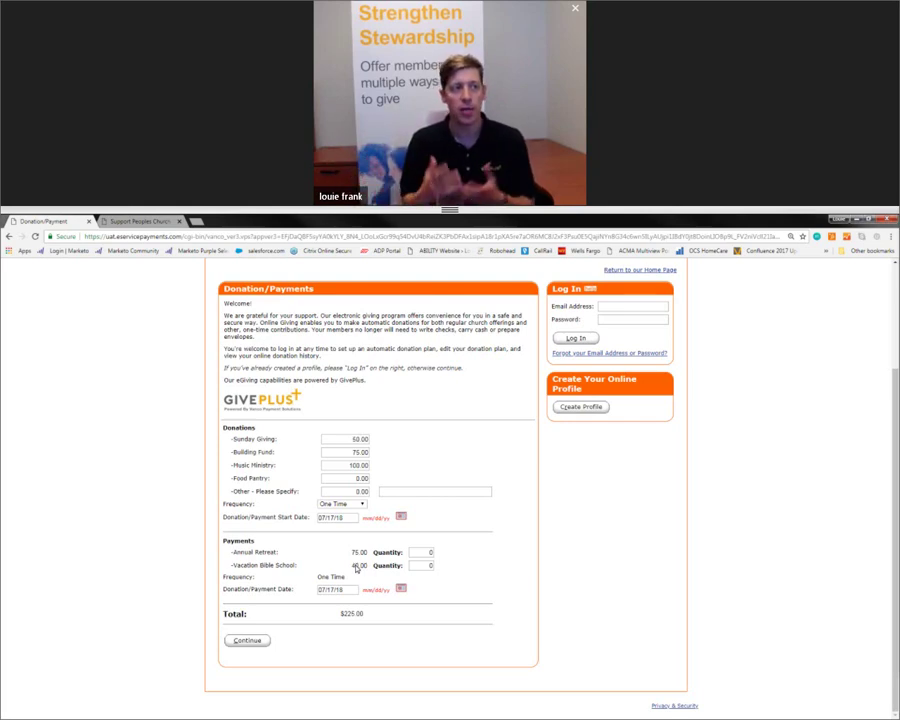
Step: Continue to the payment information form and fill in the donor's name and address from the saved autofill entry
{"action": "left_click", "coordinate": [412, 552]}
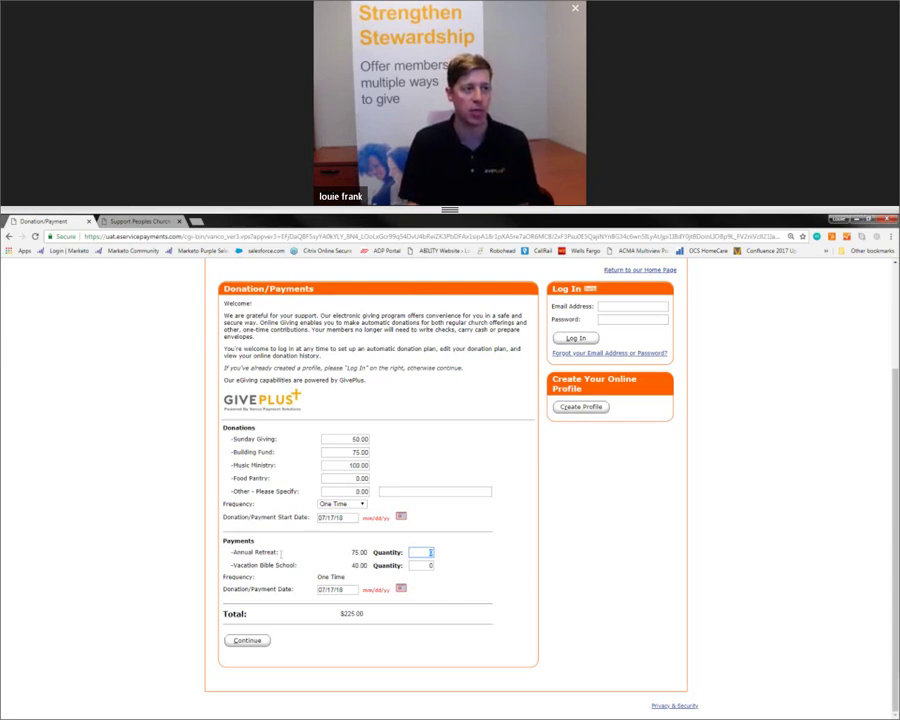
{"action": "left_click", "coordinate": [424, 601]}
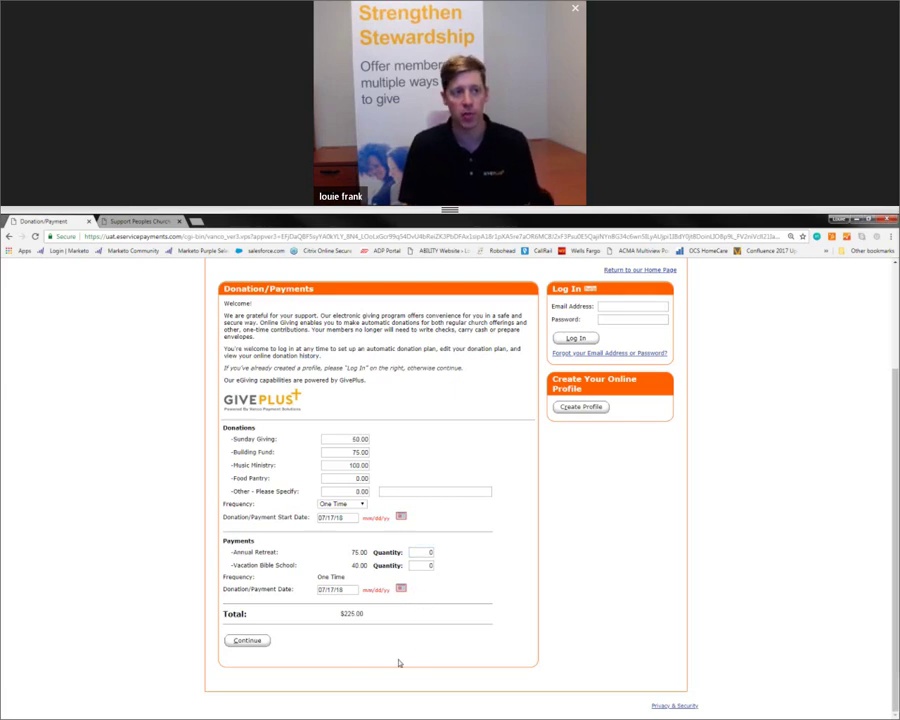
{"action": "left_click", "coordinate": [256, 643]}
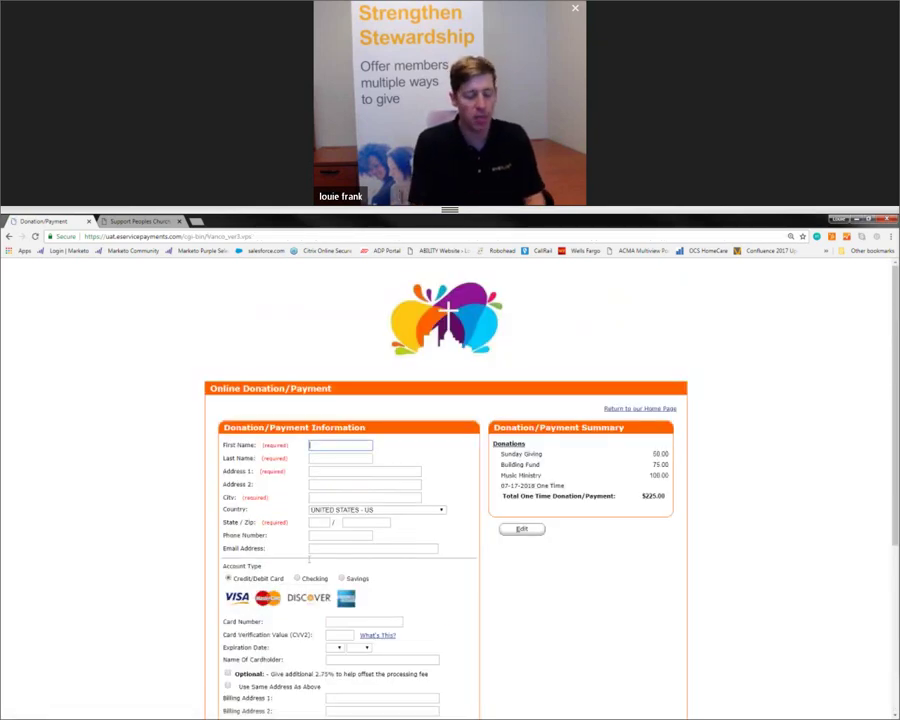
{"action": "type", "text": "Vanco"}
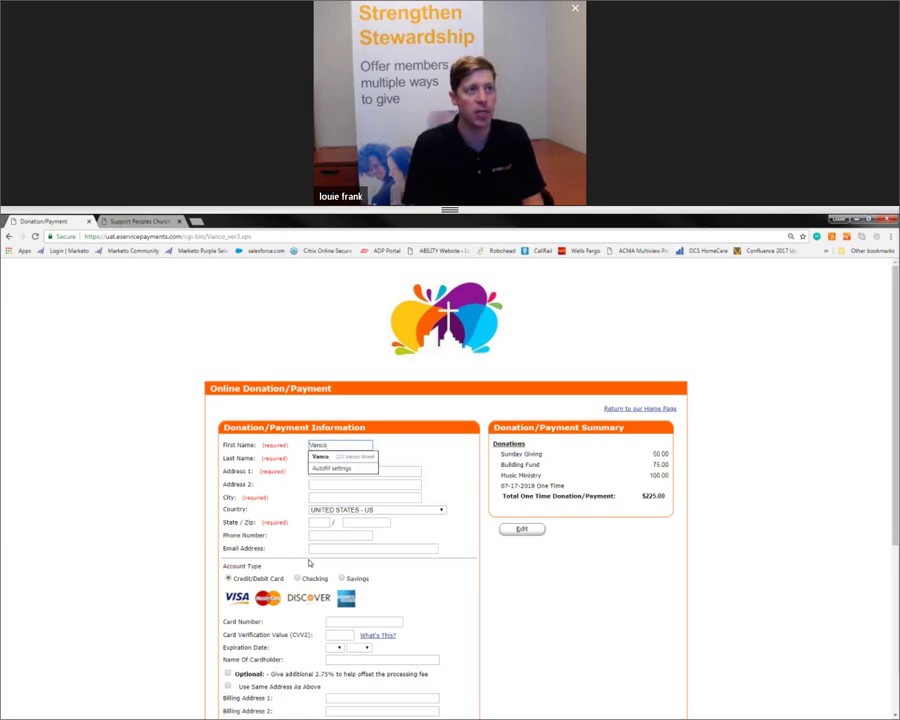
{"action": "left_click", "coordinate": [322, 459]}
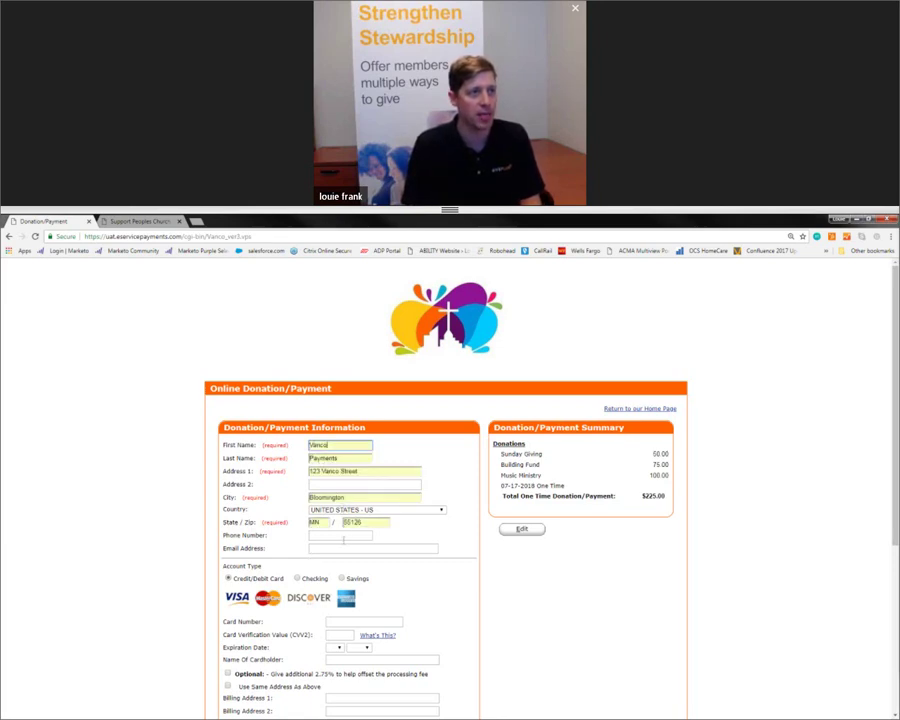
Step: Enter the card number and the card verification value for the credit/debit card payment
{"action": "scroll", "coordinate": [428, 522], "scroll_direction": "down", "scroll_amount": 1}
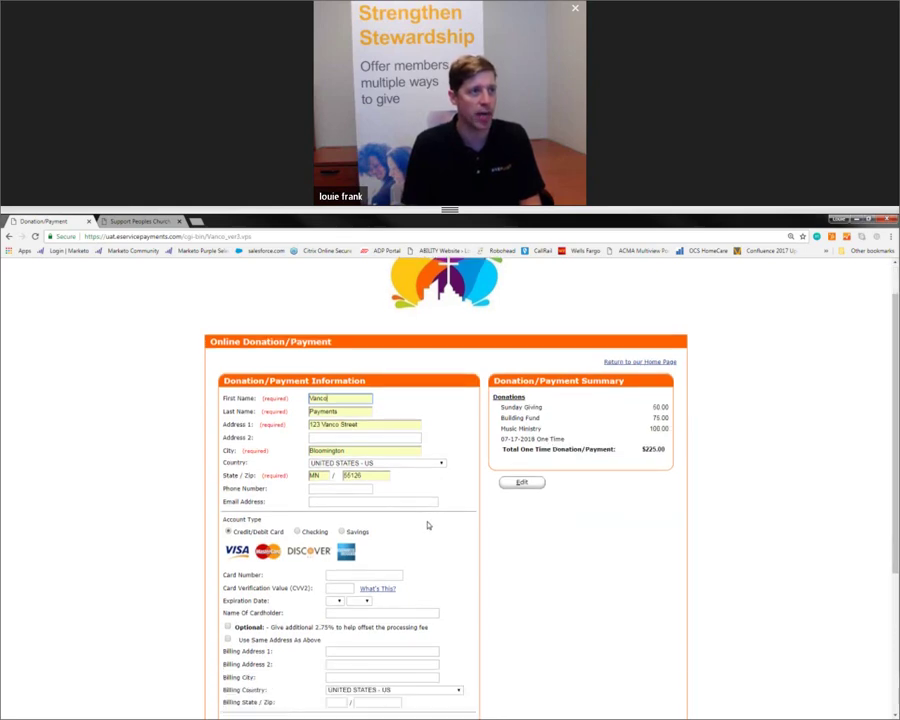
{"action": "scroll", "coordinate": [428, 525], "scroll_direction": "down", "scroll_amount": 1}
{"action": "left_click", "coordinate": [369, 528]}
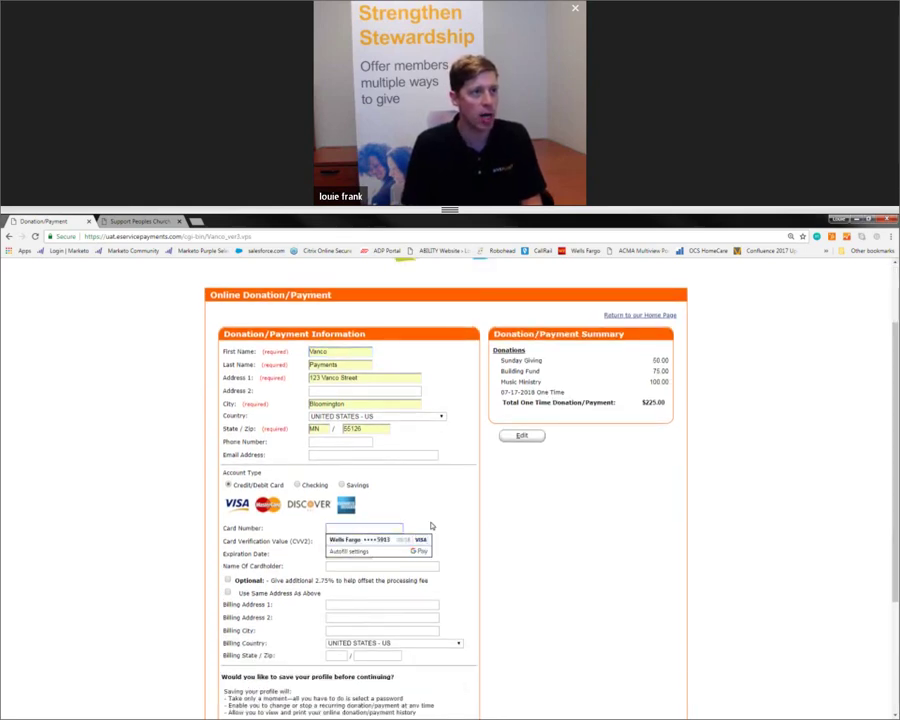
{"action": "type", "text": "4111111111111111"}
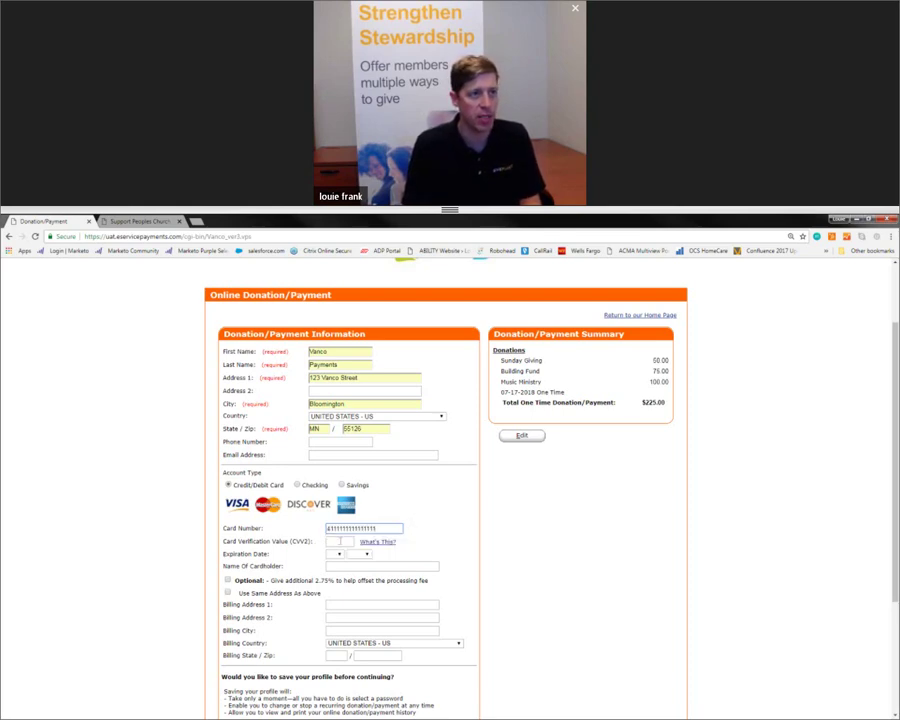
{"action": "left_click", "coordinate": [339, 541]}
{"action": "type", "text": "123"}
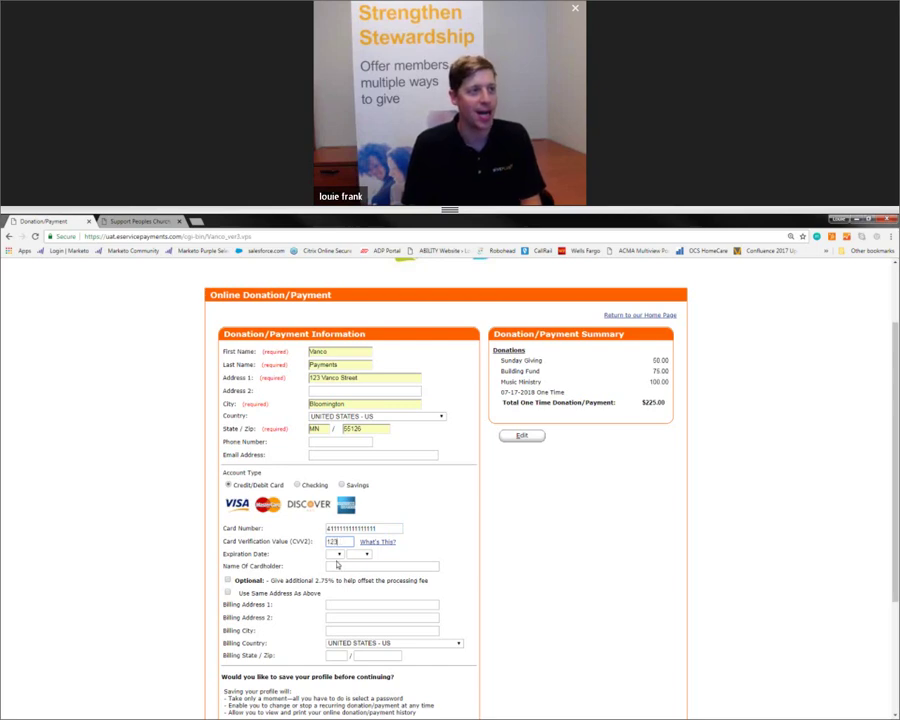
Step: Set the card's expiration date to 03/2021 and enter the cardholder's name
{"action": "left_click", "coordinate": [334, 554]}
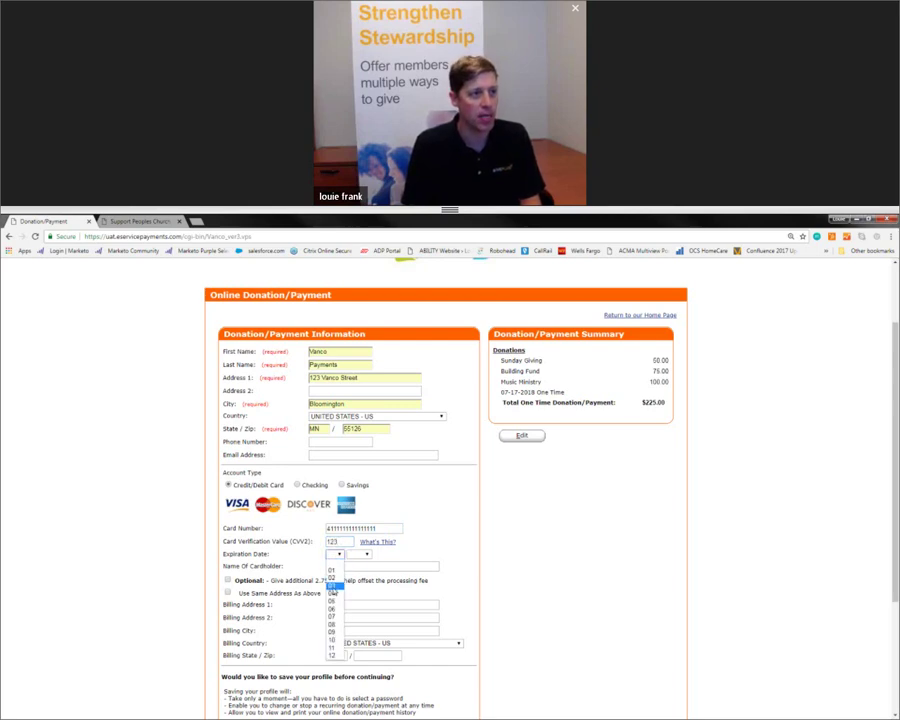
{"action": "left_click", "coordinate": [333, 586]}
{"action": "left_click", "coordinate": [366, 555]}
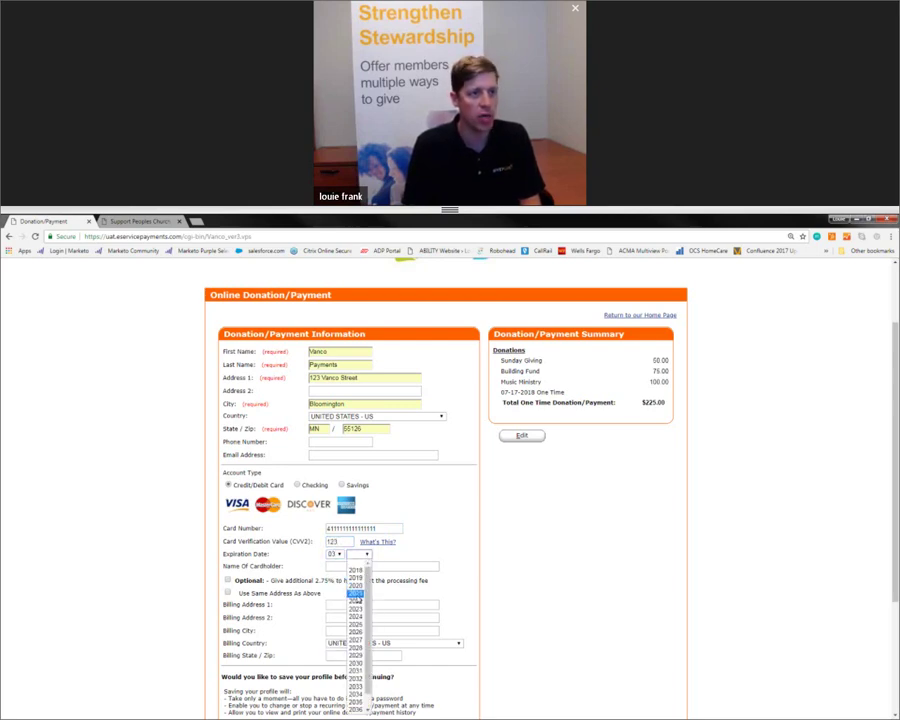
{"action": "left_click", "coordinate": [356, 593]}
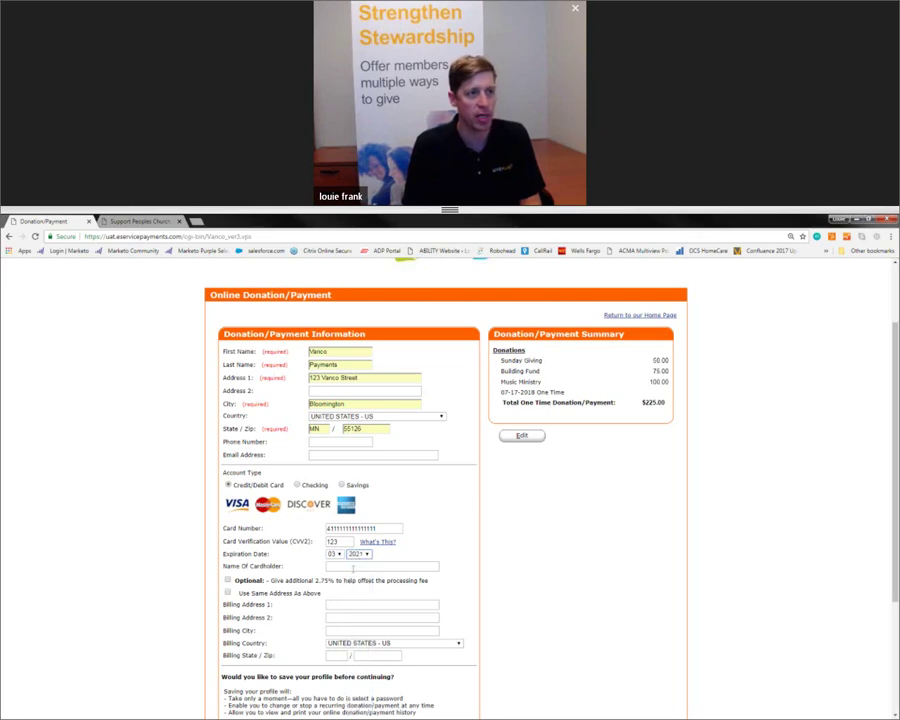
{"action": "left_click", "coordinate": [352, 567]}
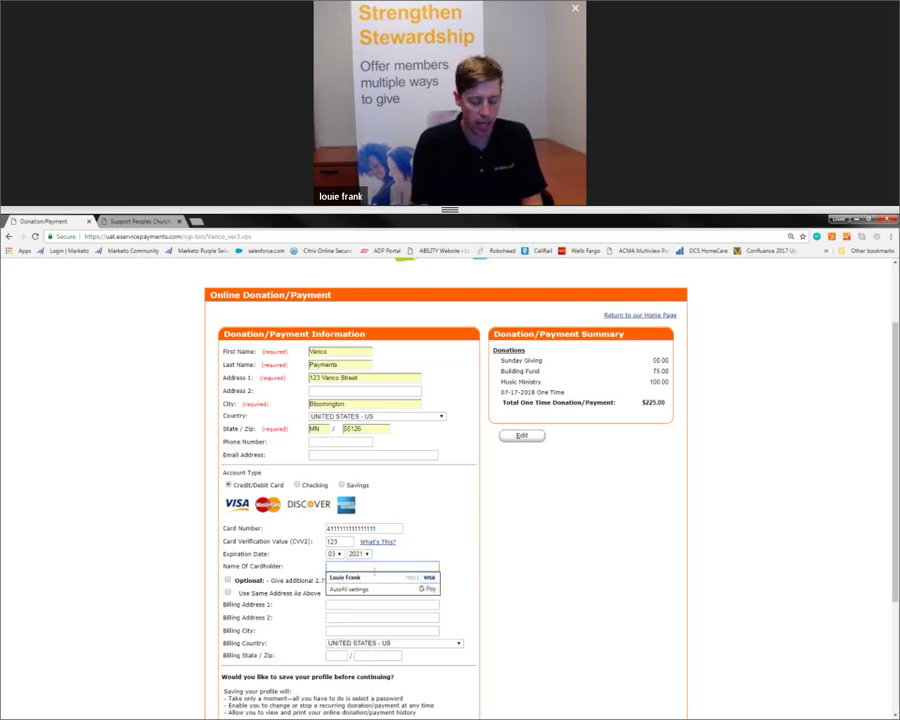
{"action": "type", "text": "Vanco"}
{"action": "type", "text": "yments"}
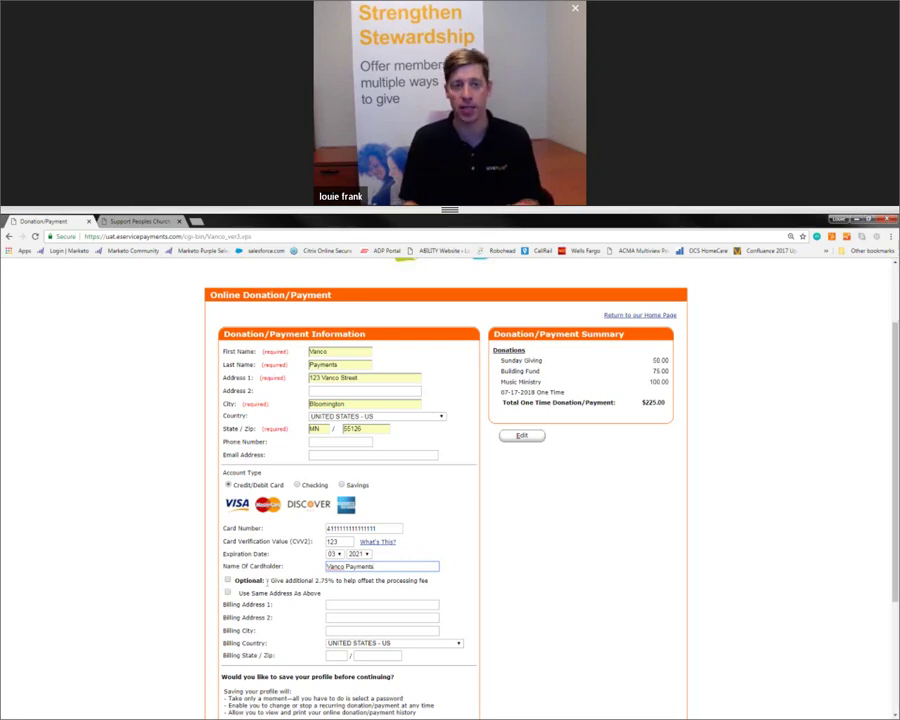
Step: Compare the payment summary with and without the optional 2.75% processing fee contribution, and leave that contribution enabled
{"action": "left_click", "coordinate": [227, 580]}
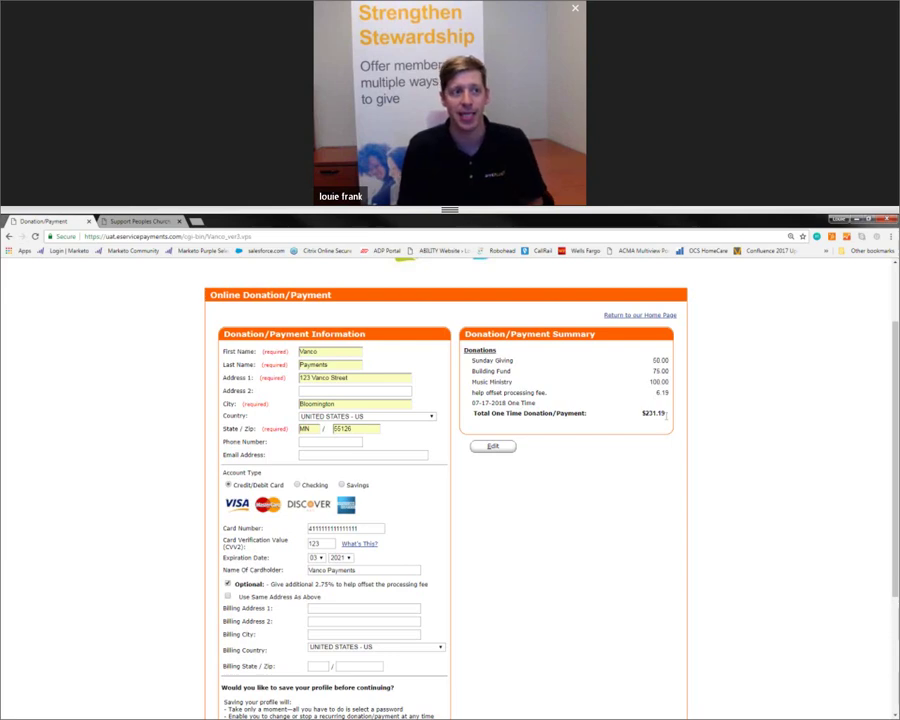
{"action": "left_click", "coordinate": [227, 584]}
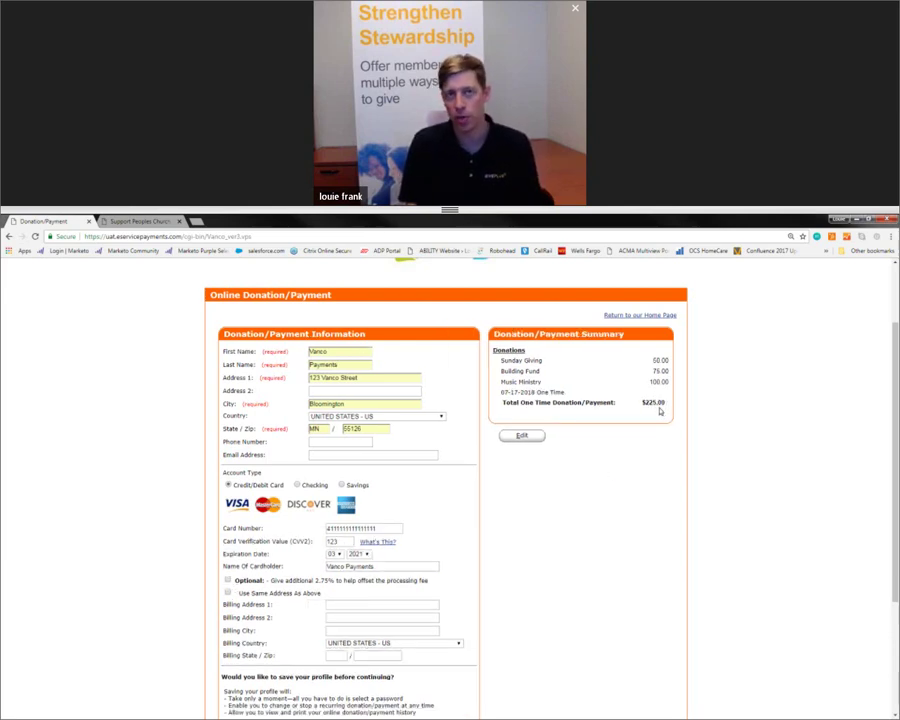
{"action": "left_click", "coordinate": [228, 581]}
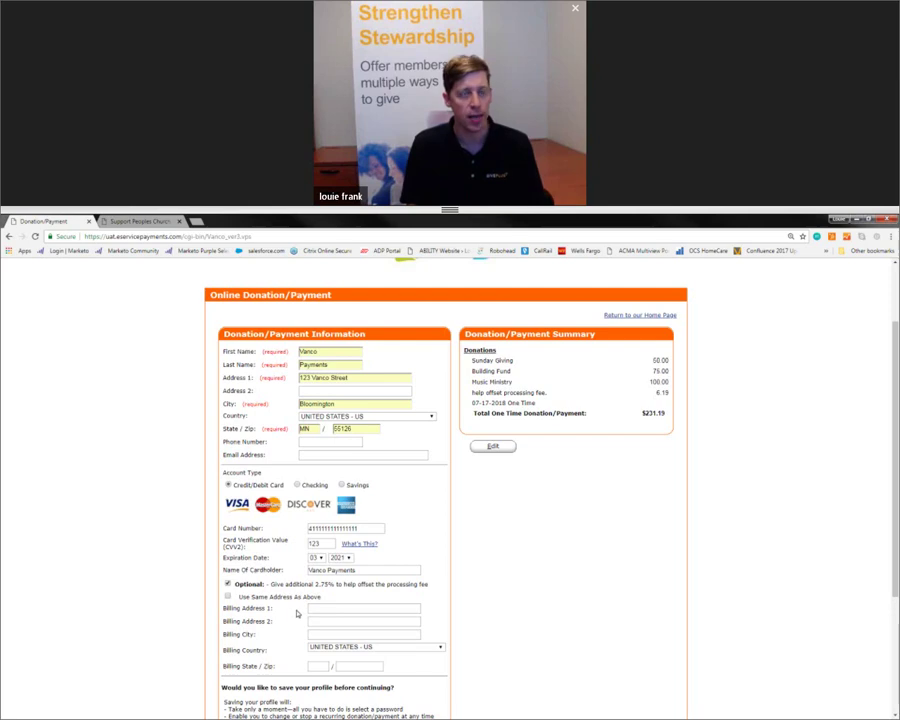
Step: Use the donor's address entered above as the card's billing address
{"action": "scroll", "coordinate": [296, 614], "scroll_direction": "down", "scroll_amount": 1}
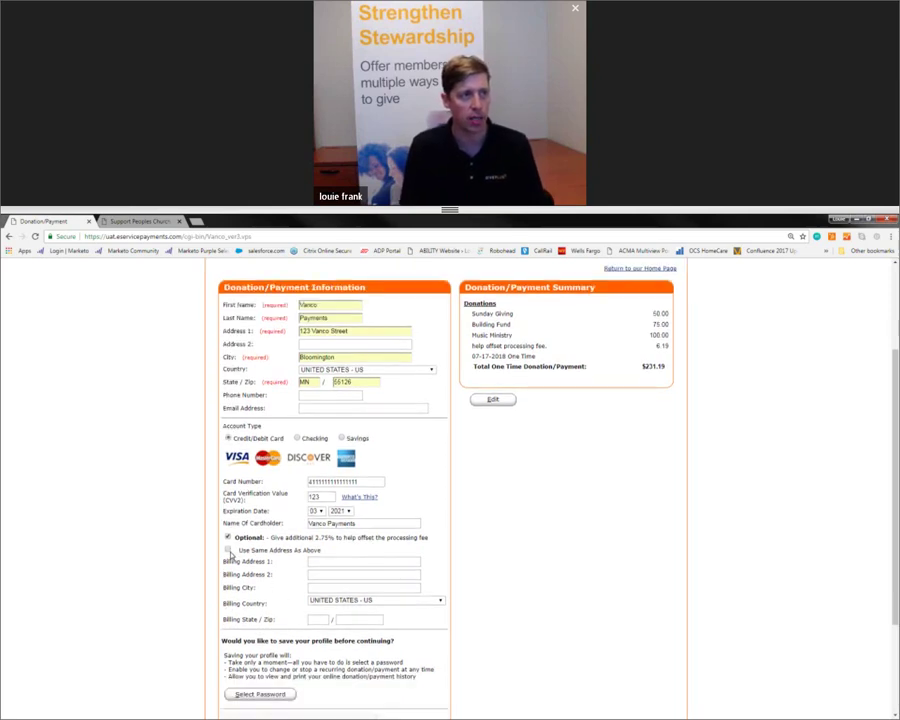
{"action": "left_click", "coordinate": [228, 551]}
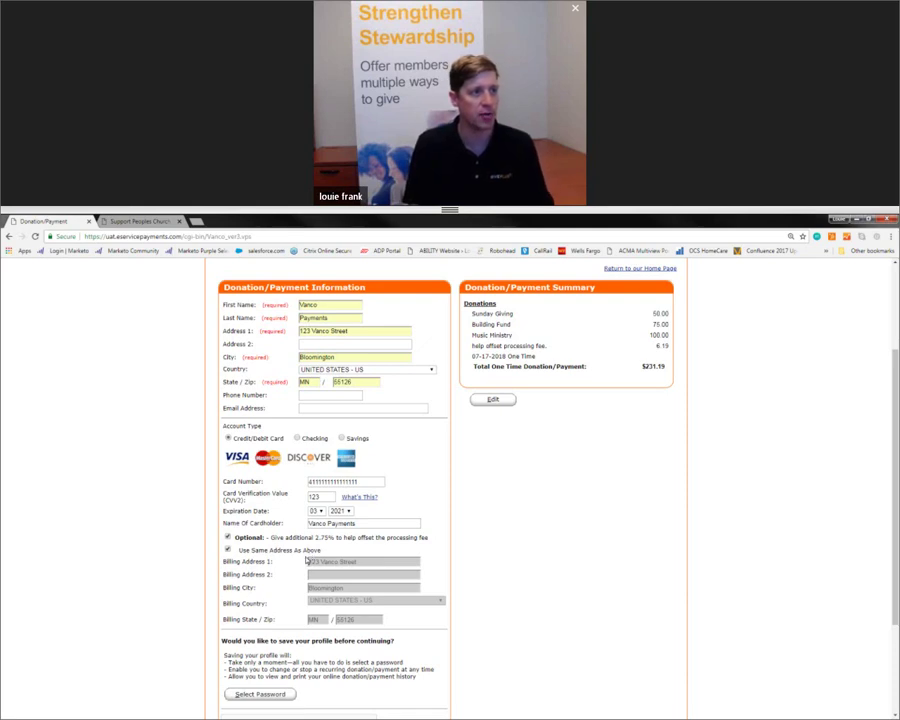
{"action": "scroll", "coordinate": [300, 562], "scroll_direction": "down", "scroll_amount": 1}
{"action": "scroll", "coordinate": [306, 560], "scroll_direction": "down", "scroll_amount": 1}
{"action": "scroll", "coordinate": [307, 562], "scroll_direction": "up", "scroll_amount": 2}
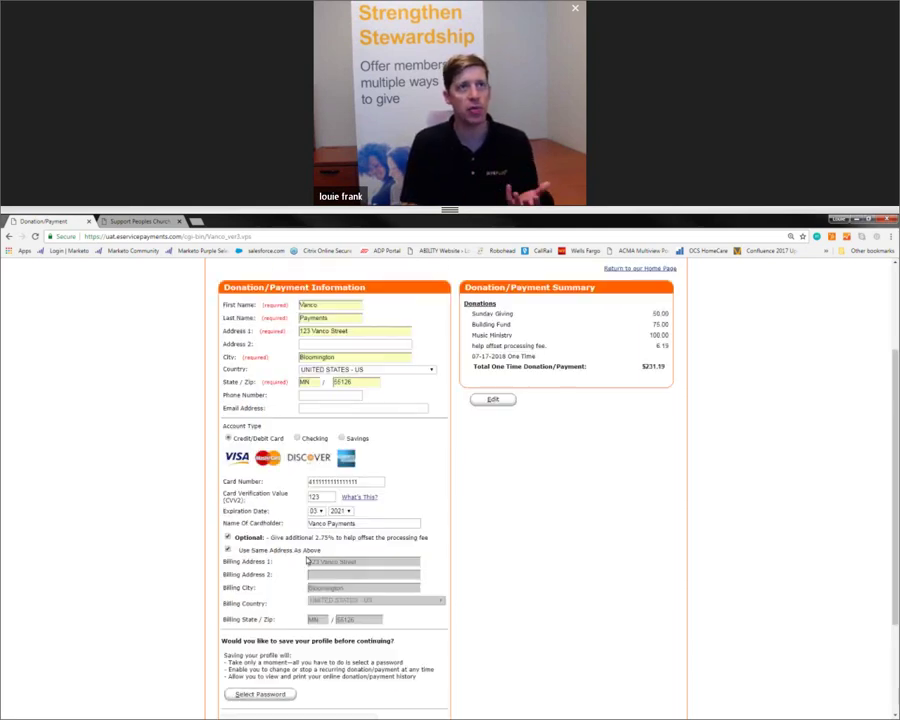
{"action": "scroll", "coordinate": [307, 562], "scroll_direction": "down", "scroll_amount": 1}
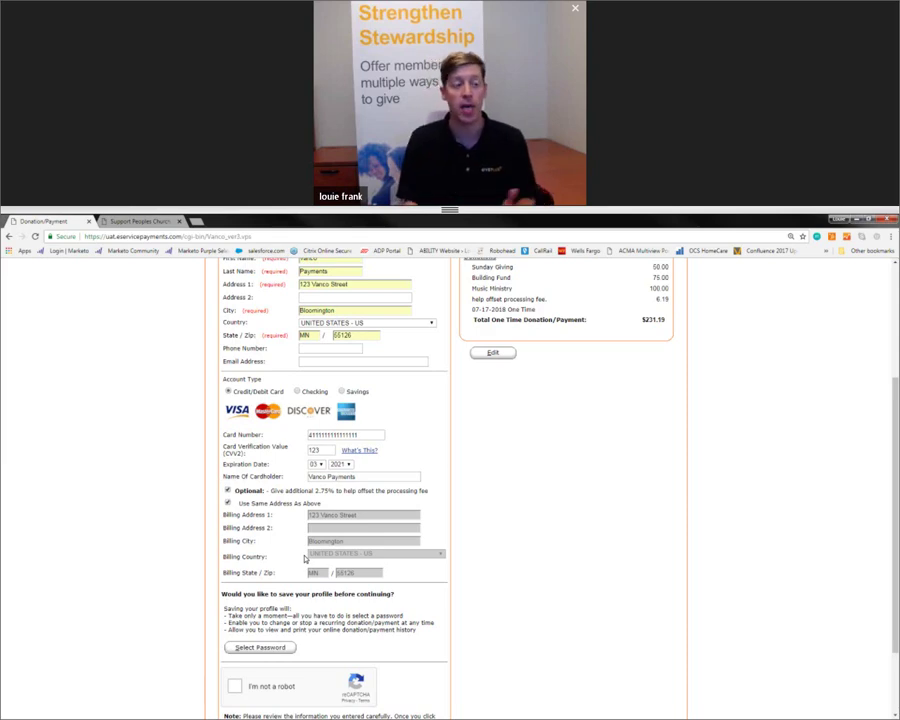
Step: Complete the reCAPTCHA check, submit the donation for processing, and dismiss the browser's offer to save the card
{"action": "scroll", "coordinate": [303, 560], "scroll_direction": "down", "scroll_amount": 1}
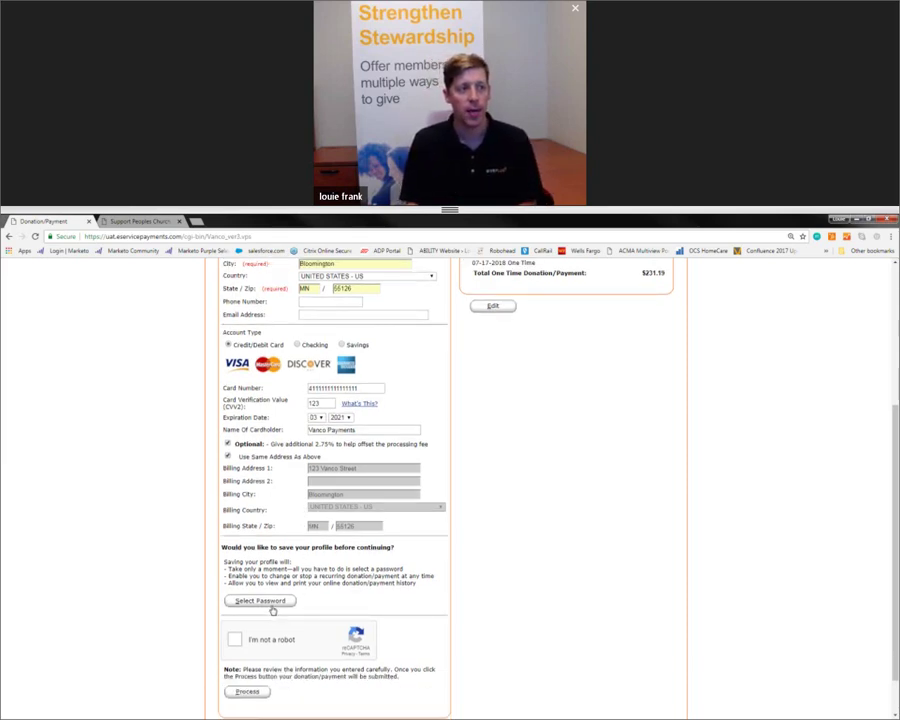
{"action": "left_click", "coordinate": [234, 638]}
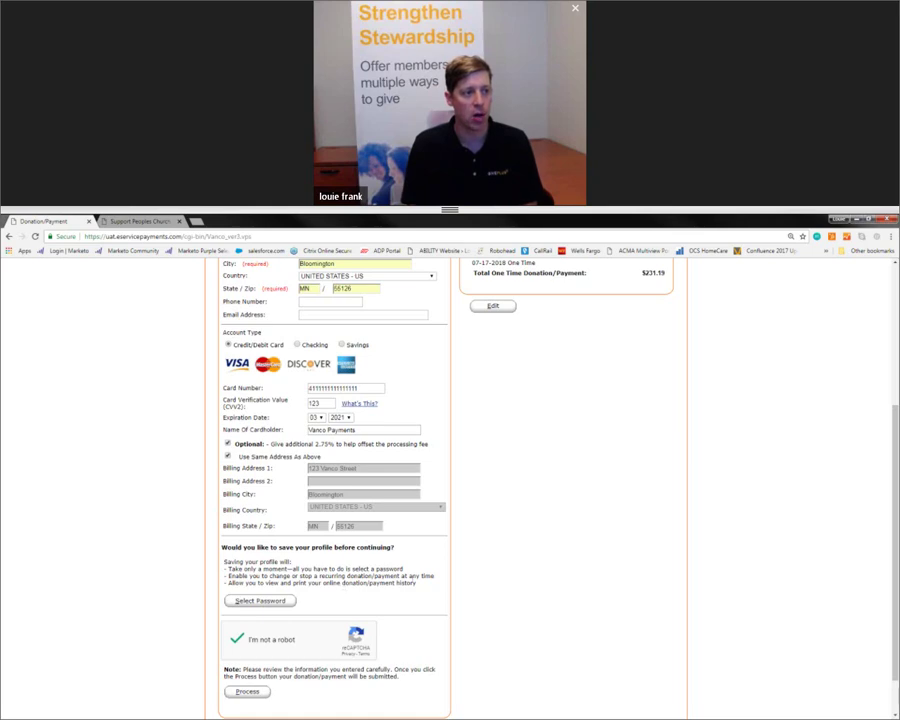
{"action": "scroll", "coordinate": [298, 412], "scroll_direction": "down", "scroll_amount": 2}
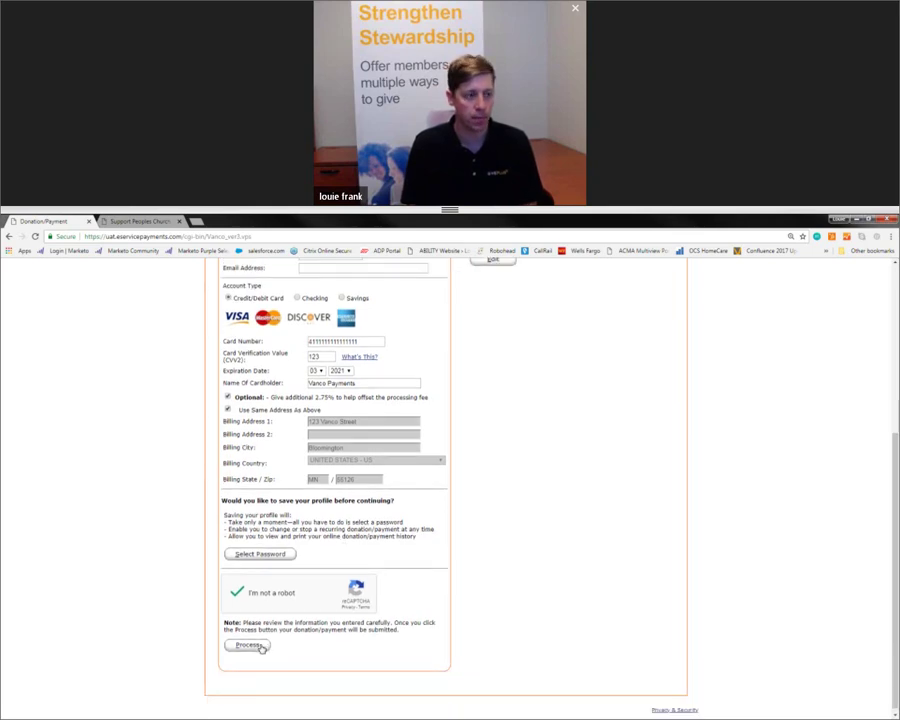
{"action": "left_click", "coordinate": [260, 647]}
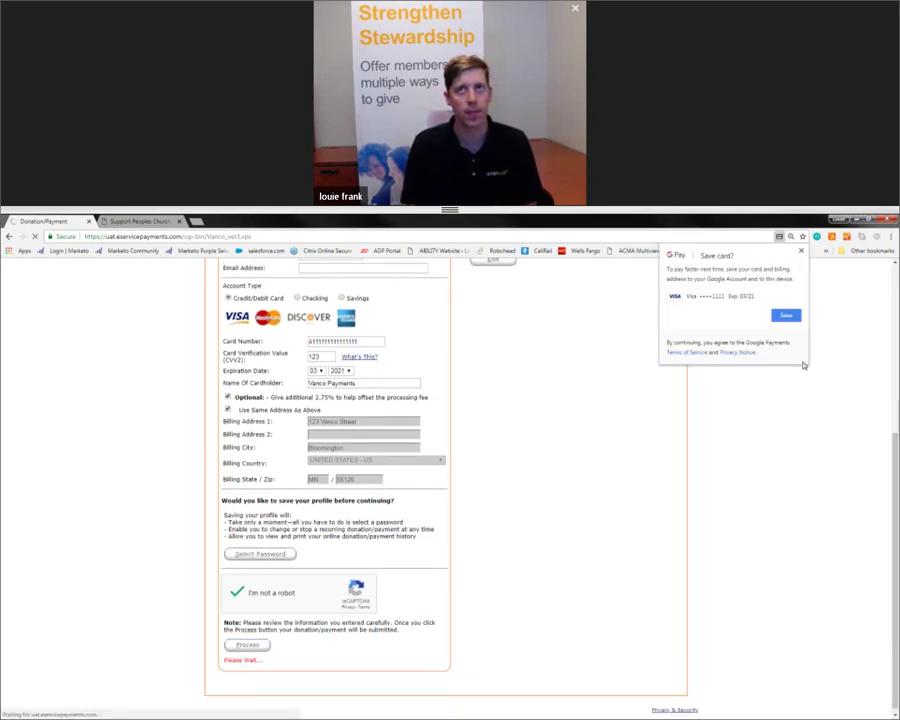
{"action": "left_click", "coordinate": [801, 251]}
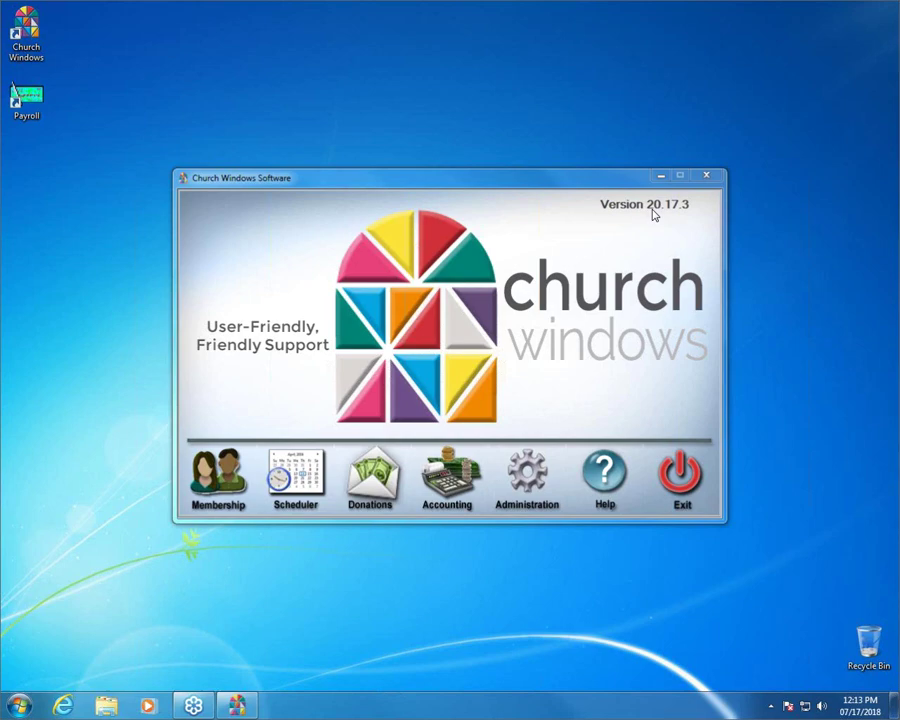
Step: In Church Windows, open the Donations module and start a Vanco donation import via download
{"action": "left_click", "coordinate": [378, 486]}
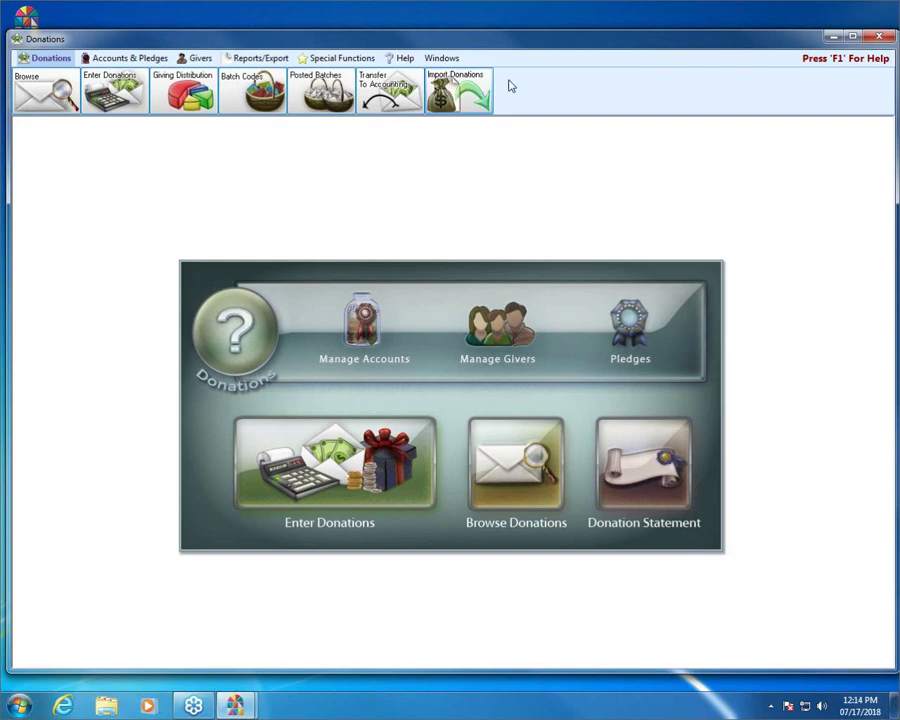
{"action": "left_click", "coordinate": [462, 90]}
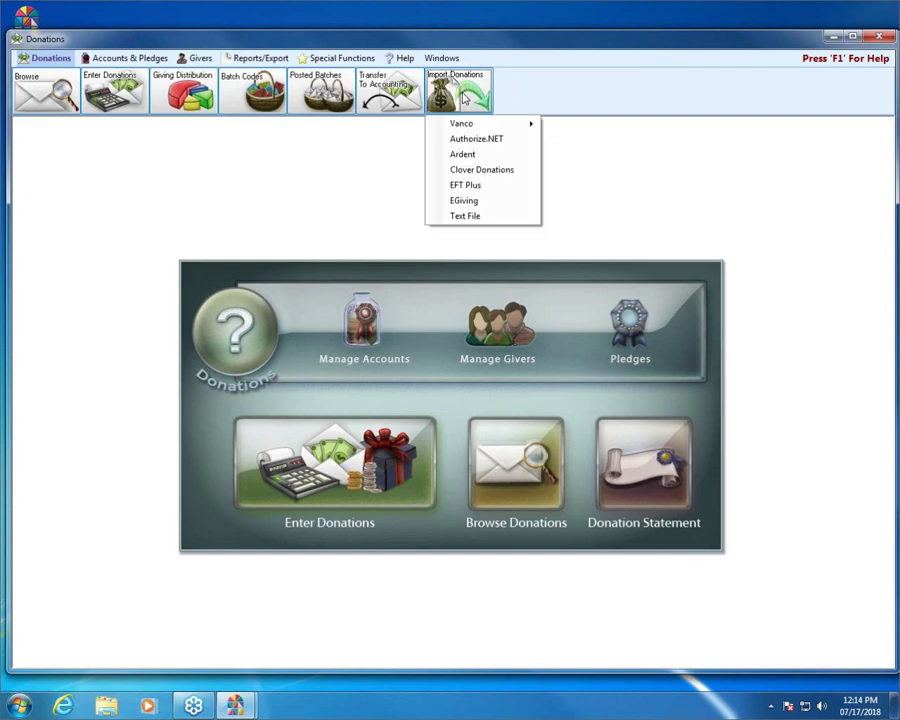
{"action": "mouse_move", "coordinate": [466, 126]}
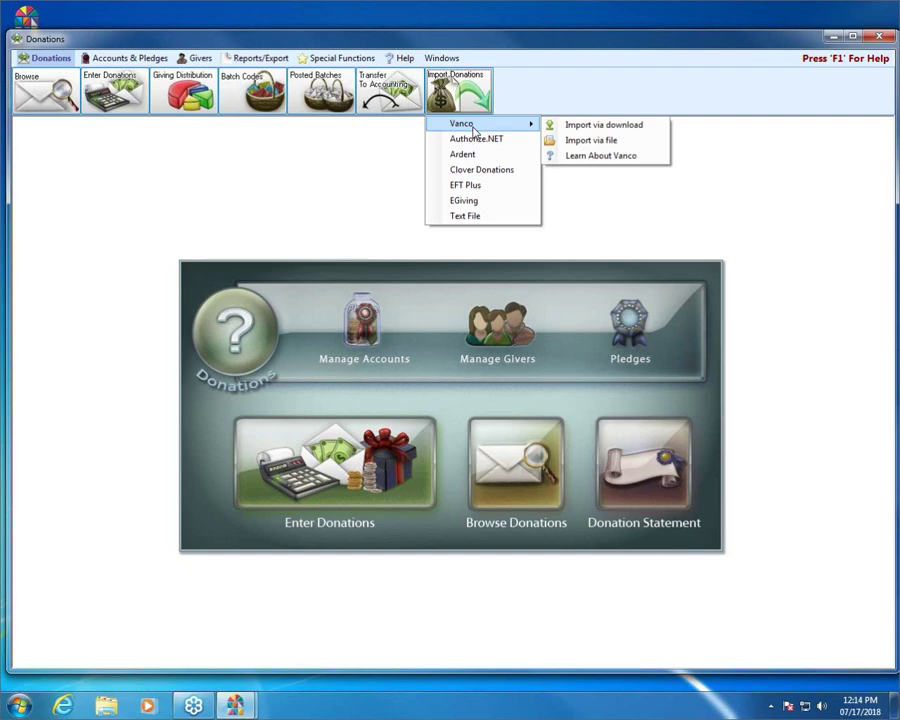
{"action": "left_click", "coordinate": [647, 126]}
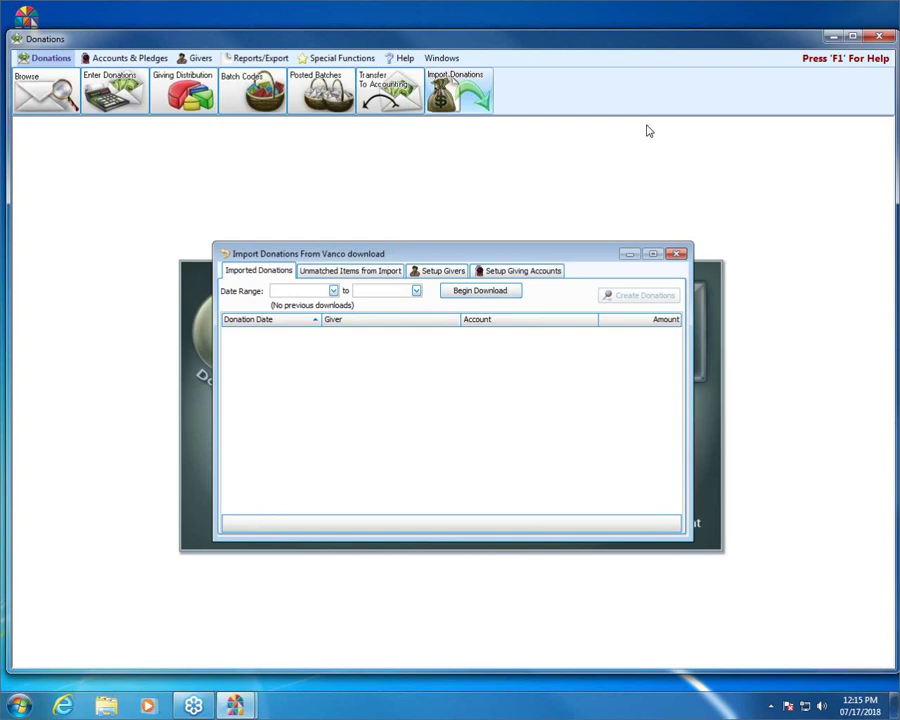
Step: Set the import date range to 07/01/2018 through 07/17/2018, then start and confirm the transaction download
{"action": "left_click", "coordinate": [334, 291]}
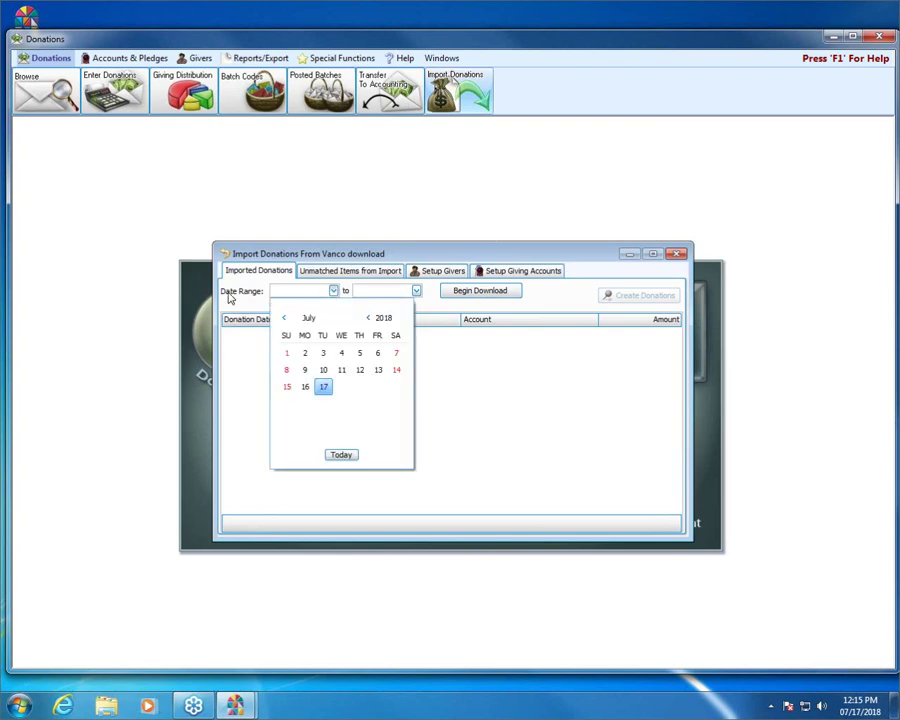
{"action": "left_click", "coordinate": [287, 354]}
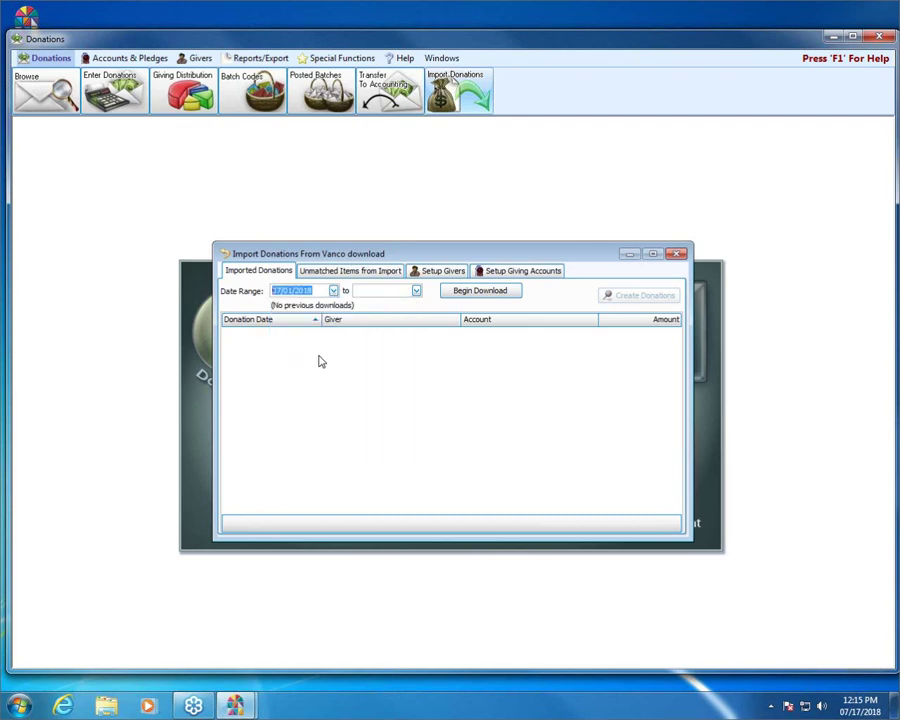
{"action": "left_click", "coordinate": [416, 291]}
{"action": "left_click", "coordinate": [425, 455]}
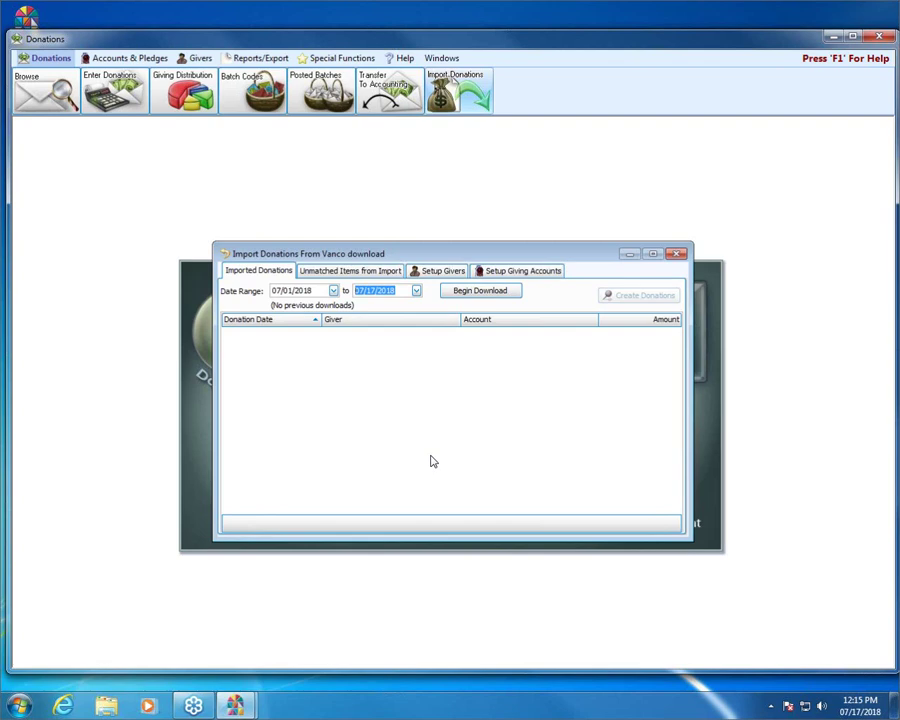
{"action": "left_click", "coordinate": [476, 291]}
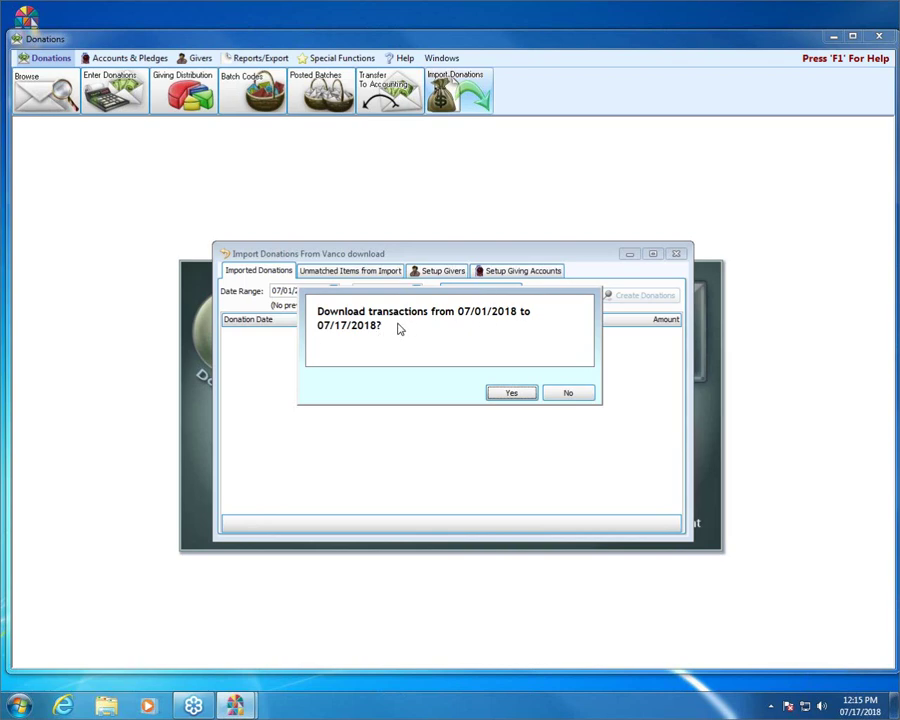
{"action": "left_click", "coordinate": [512, 394]}
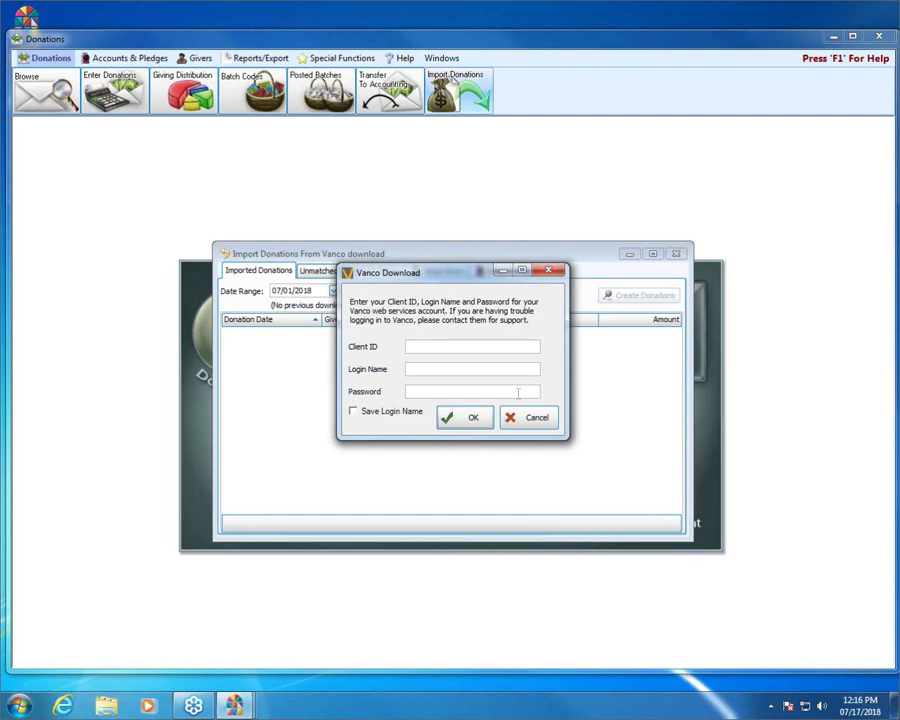
Step: Log in to the Vanco download with the client ID, login name and account password, choosing to save the login name
{"action": "type", "text": "ESCHW"}
{"action": "type", "text": "INDOW"}
{"action": "type", "text": "WSCHURCH"}
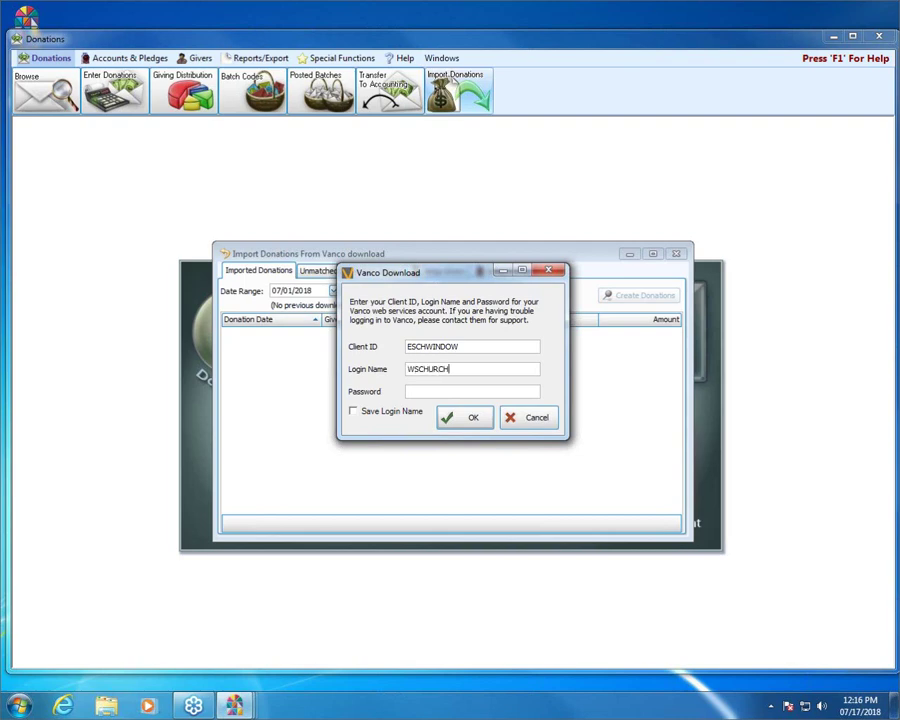
{"action": "left_click", "coordinate": [432, 392]}
{"action": "type", "text": "********"}
{"action": "left_click", "coordinate": [376, 414]}
{"action": "left_click", "coordinate": [474, 418]}
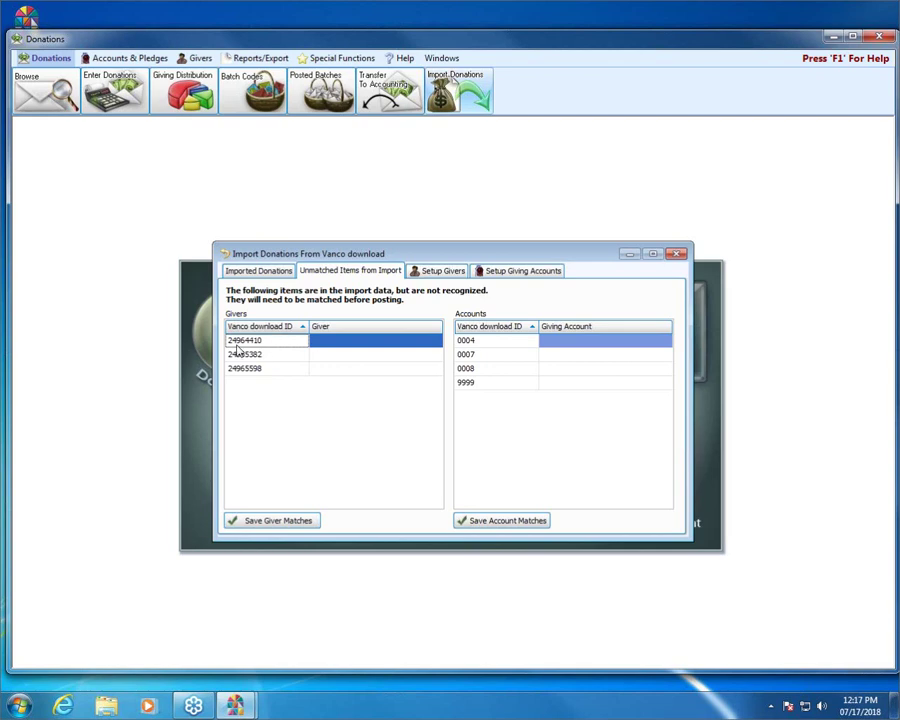
Step: Match the first unrecognized Vanco giver ID to its individual donor in the giver list
{"action": "left_click", "coordinate": [382, 340]}
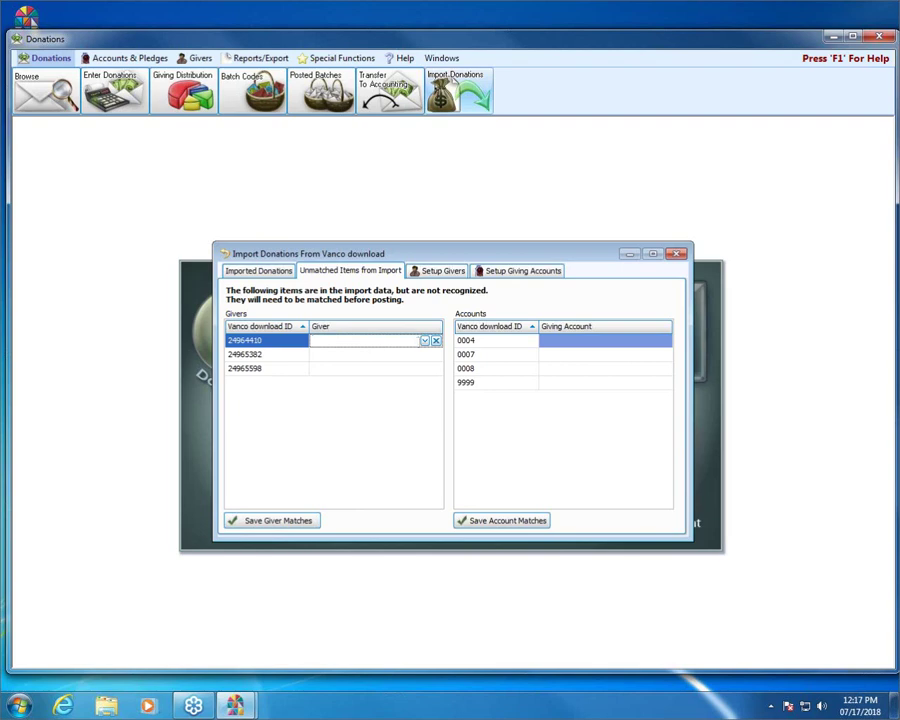
{"action": "left_click", "coordinate": [426, 343]}
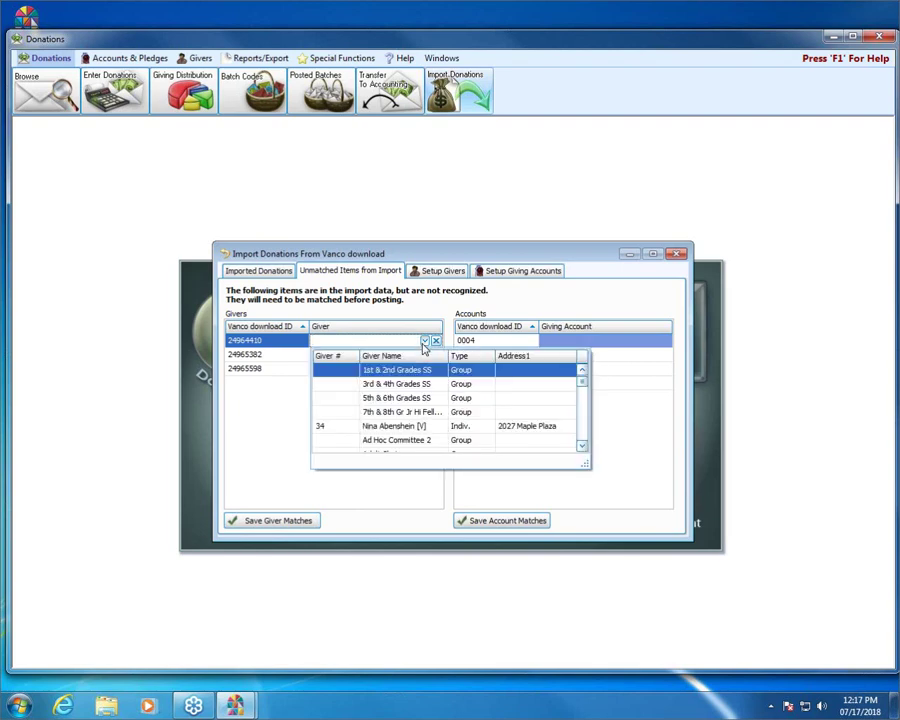
{"action": "left_click", "coordinate": [583, 447]}
{"action": "left_click", "coordinate": [584, 448]}
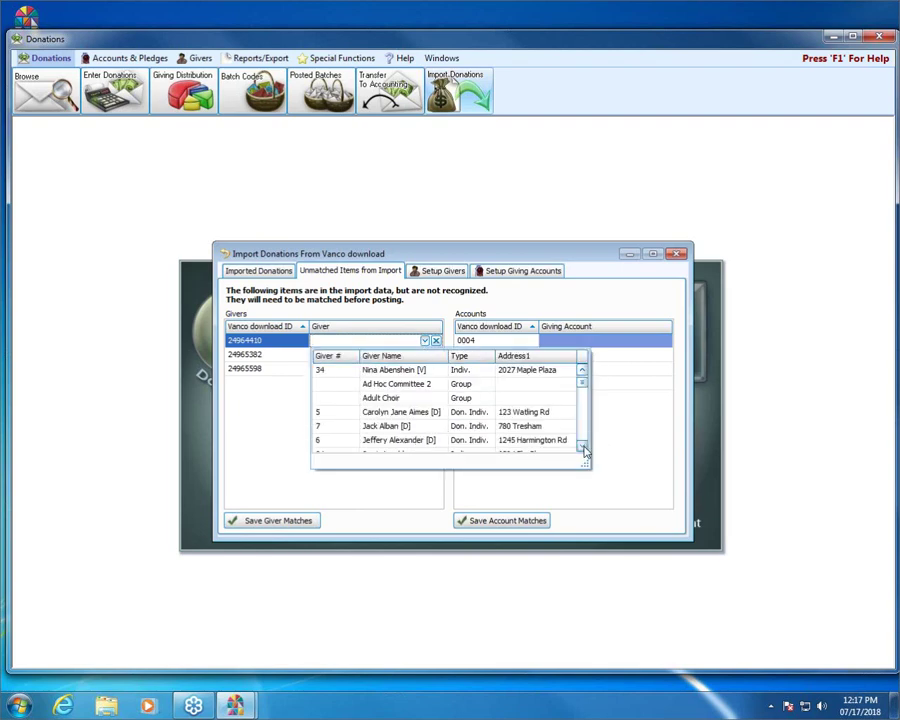
{"action": "left_click", "coordinate": [584, 448]}
{"action": "left_click", "coordinate": [427, 412]}
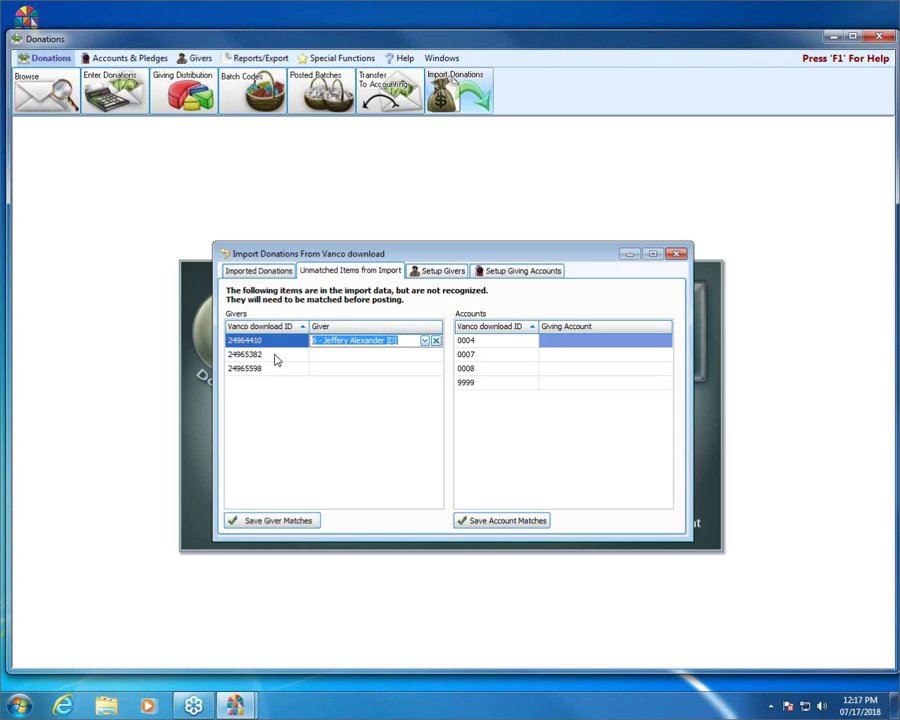
Step: Match the second unrecognized Vanco giver ID to its giver by looking up the giver number
{"action": "left_click", "coordinate": [349, 355]}
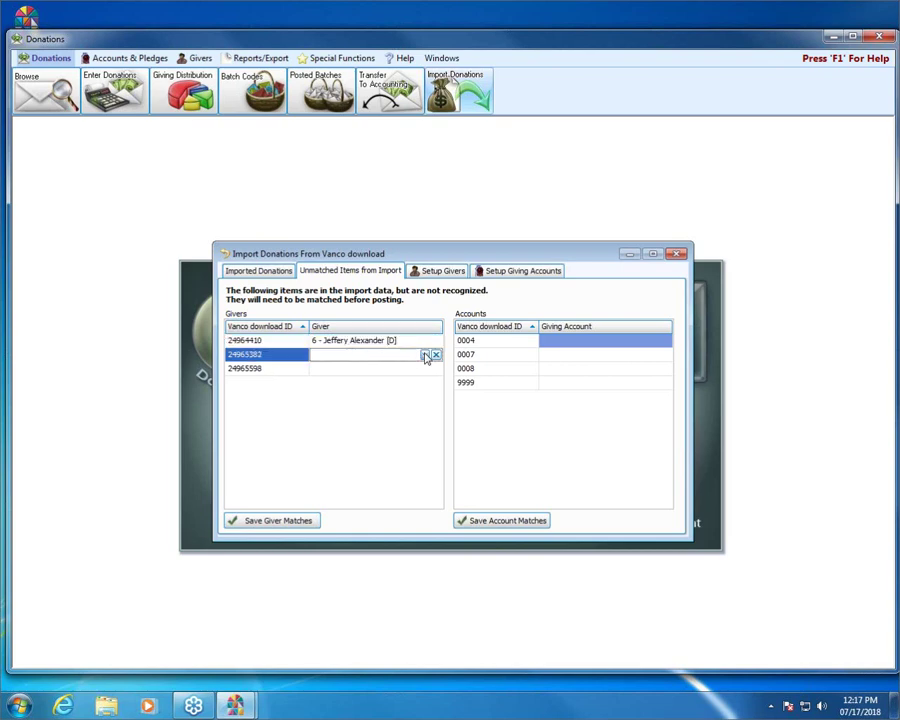
{"action": "left_click", "coordinate": [425, 355]}
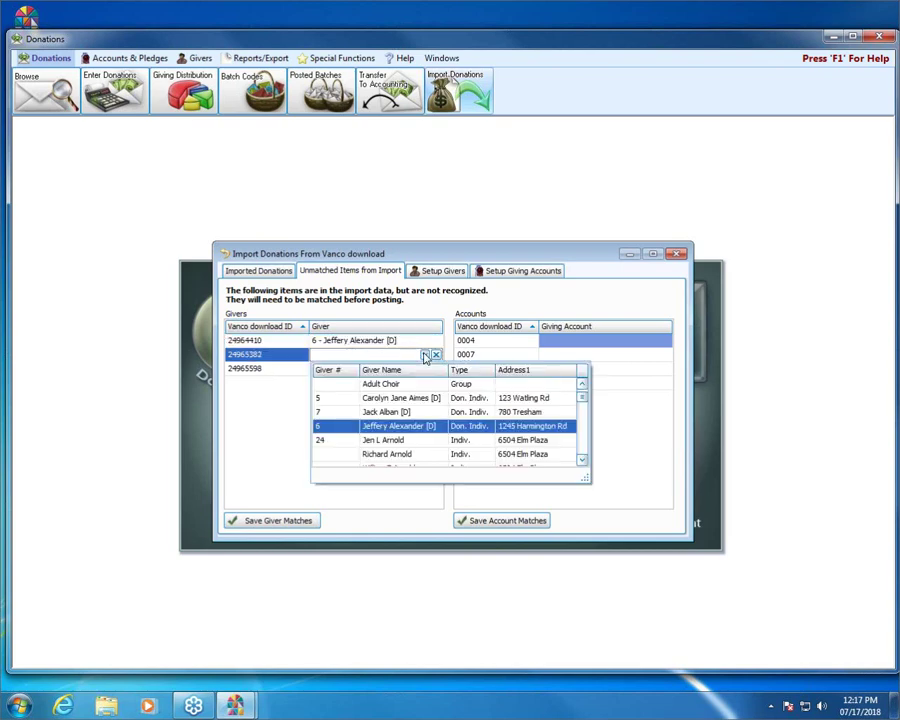
{"action": "left_click", "coordinate": [584, 461]}
{"action": "left_click", "coordinate": [584, 461]}
{"action": "left_click", "coordinate": [584, 461]}
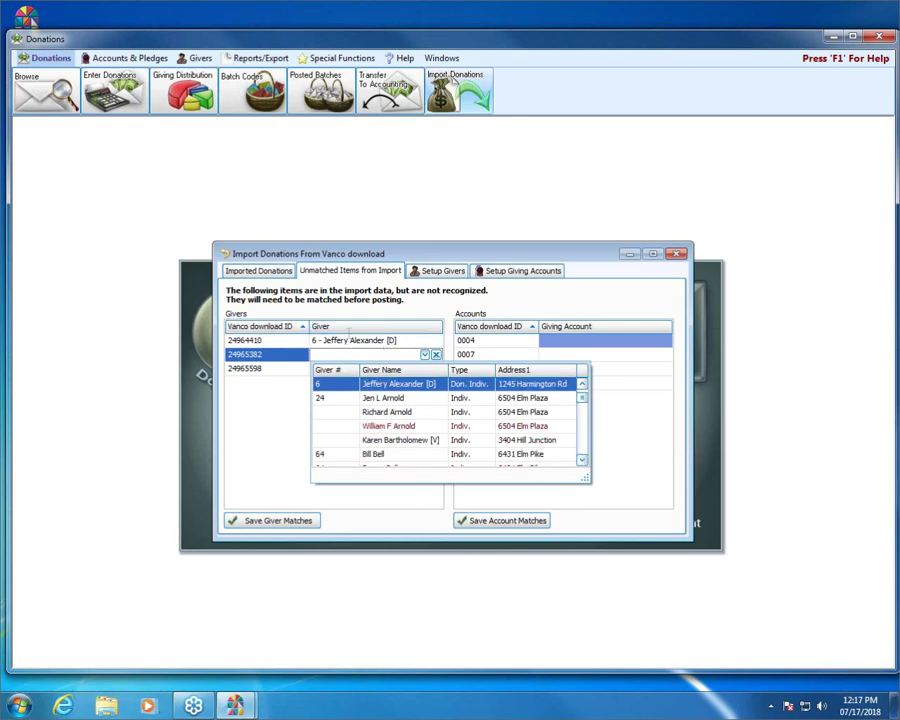
{"action": "left_click", "coordinate": [349, 352]}
{"action": "left_click", "coordinate": [584, 396]}
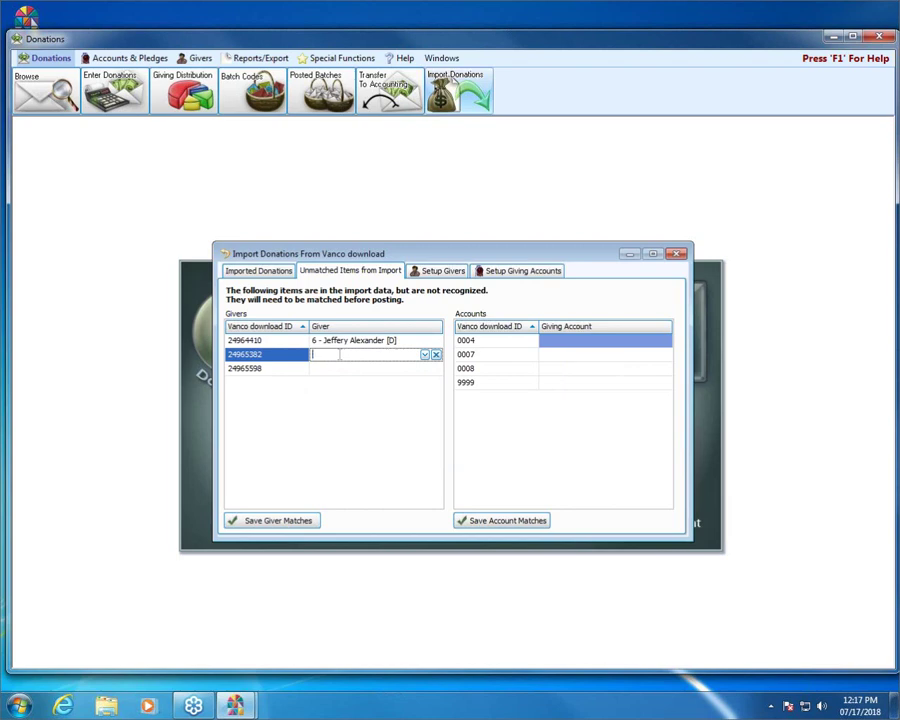
{"action": "type", "text": "34"}
{"action": "left_click", "coordinate": [388, 385]}
Step: Match the third unrecognized Vanco giver ID to its individual giver in the giver list
{"action": "left_click", "coordinate": [336, 369]}
{"action": "left_click", "coordinate": [424, 369]}
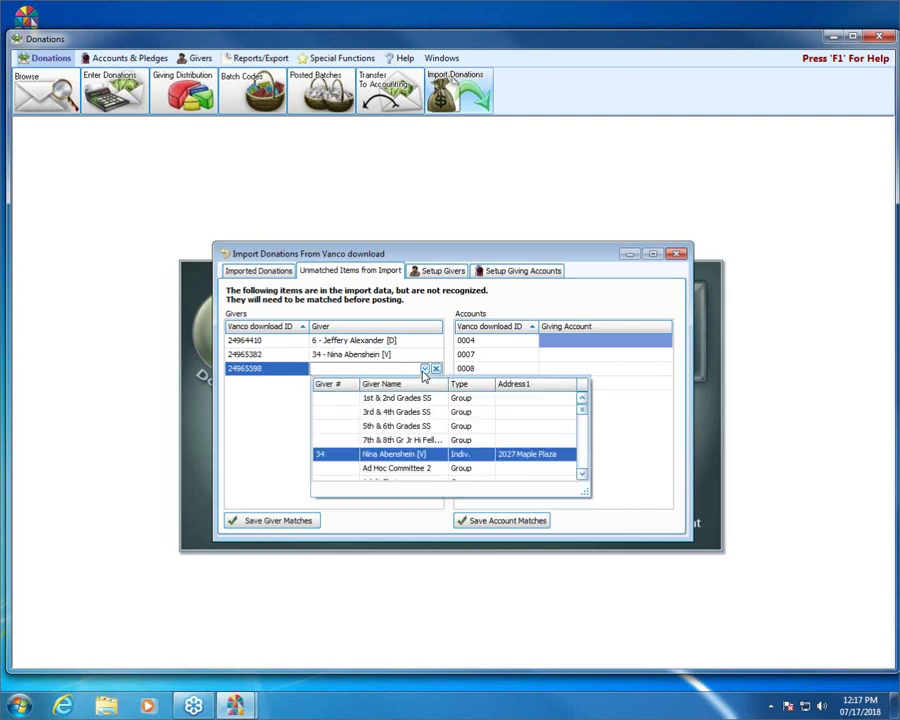
{"action": "left_click", "coordinate": [583, 476]}
{"action": "left_click", "coordinate": [583, 476]}
{"action": "left_click", "coordinate": [583, 476]}
{"action": "left_click", "coordinate": [583, 476]}
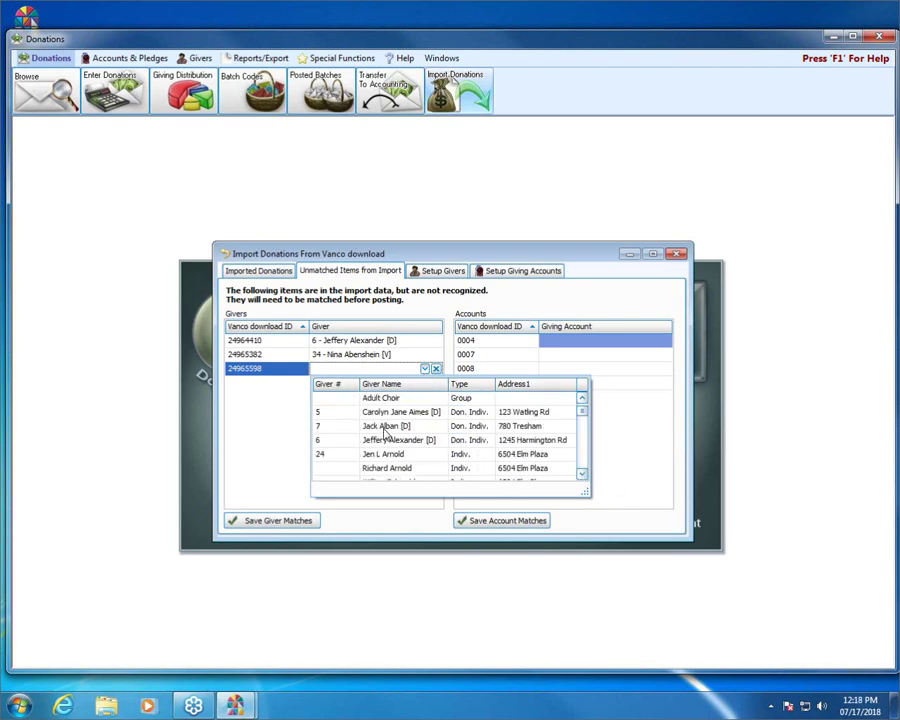
{"action": "left_click", "coordinate": [386, 455]}
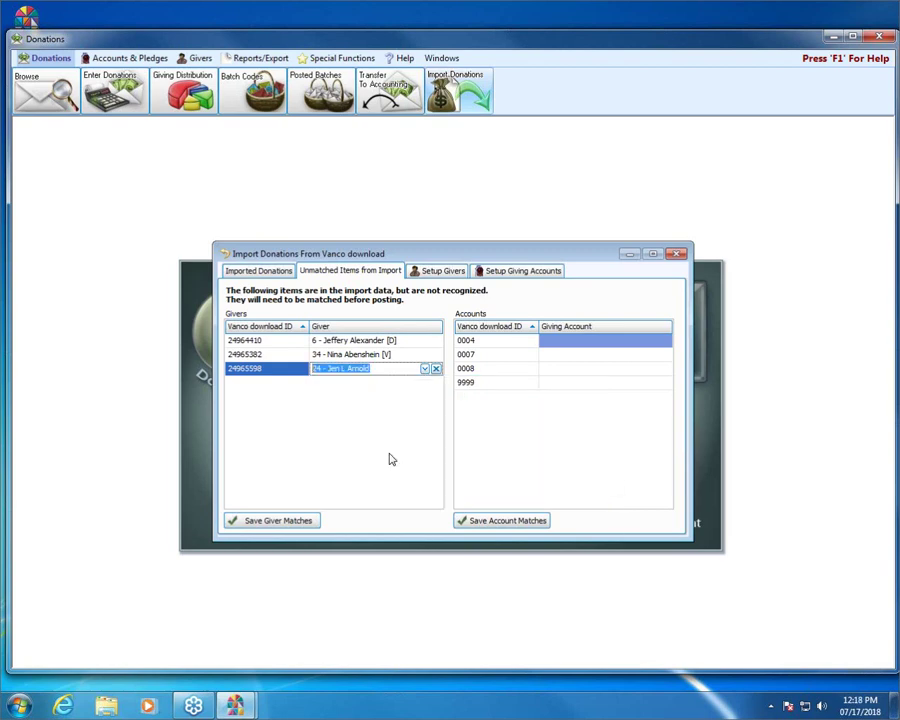
Step: Match Vanco account download ID 0004 to giving account 197, Crop Walk
{"action": "left_click", "coordinate": [584, 342]}
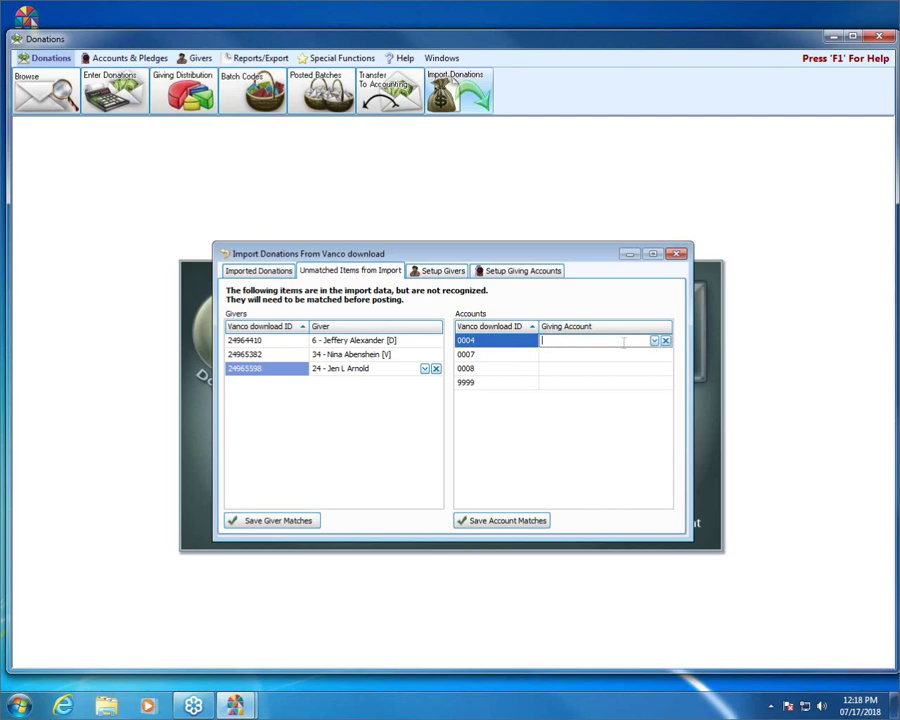
{"action": "type", "text": "197"}
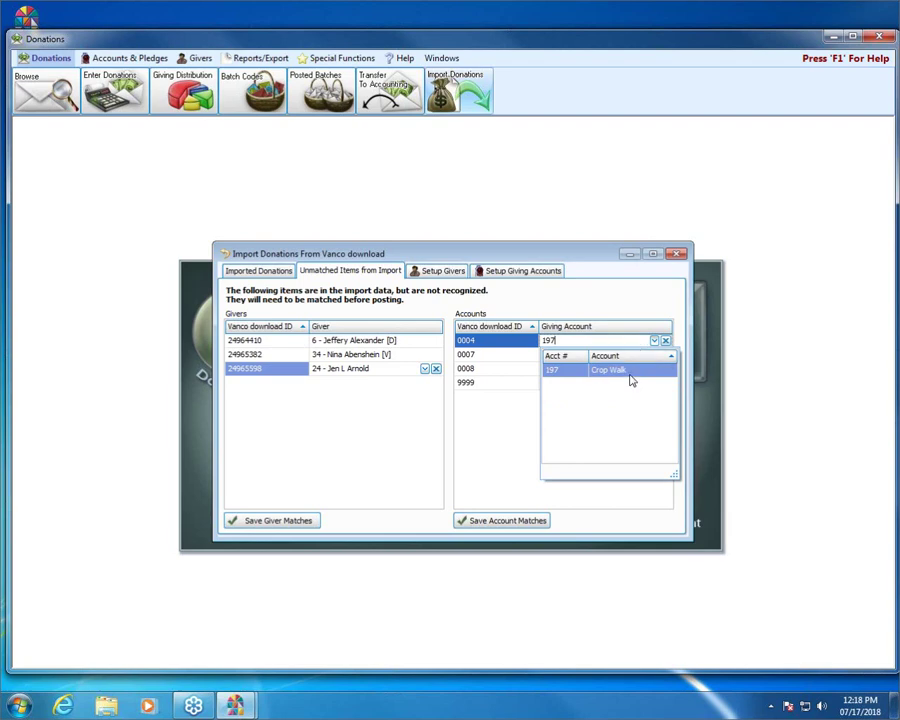
{"action": "left_click", "coordinate": [628, 370]}
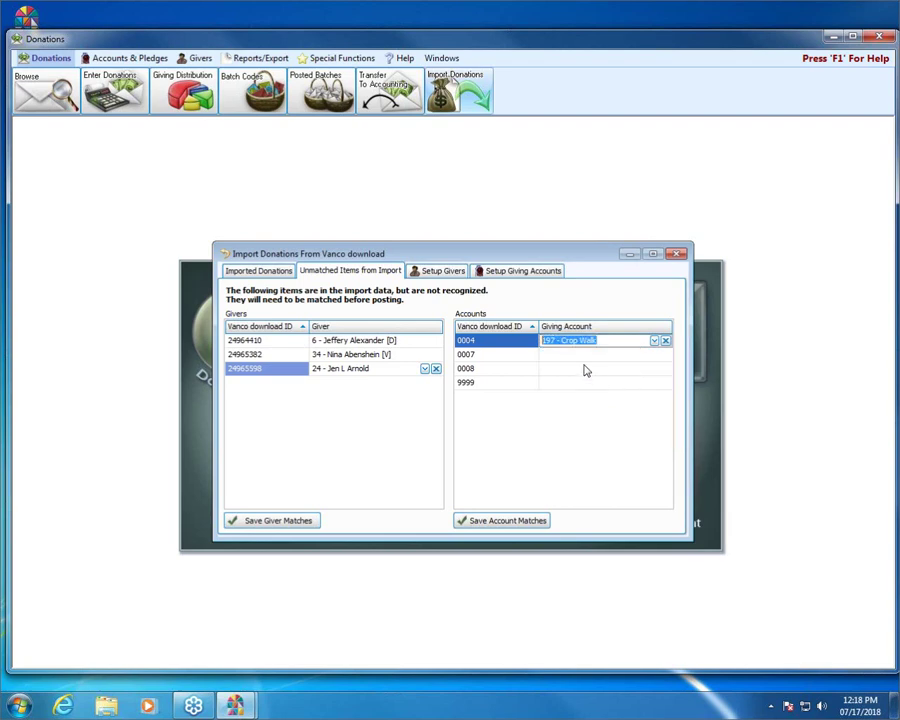
Step: Match Vanco account IDs 0007 and 0008 to giving accounts 225, Kitchen Renovation Giving, and 252, Noodle Making Equipment, respectively
{"action": "left_click", "coordinate": [585, 354]}
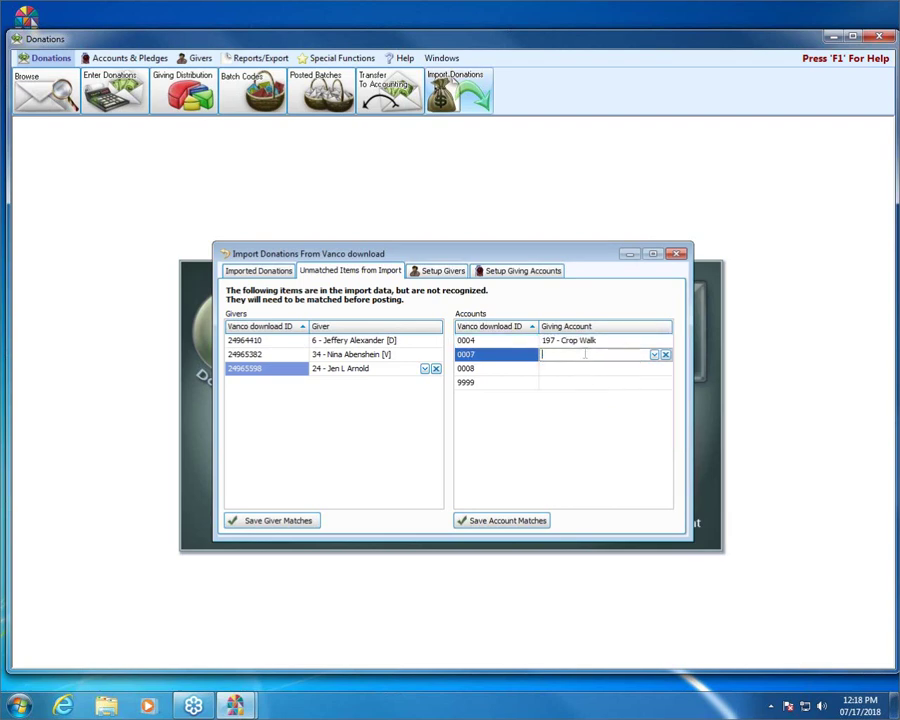
{"action": "type", "text": "225"}
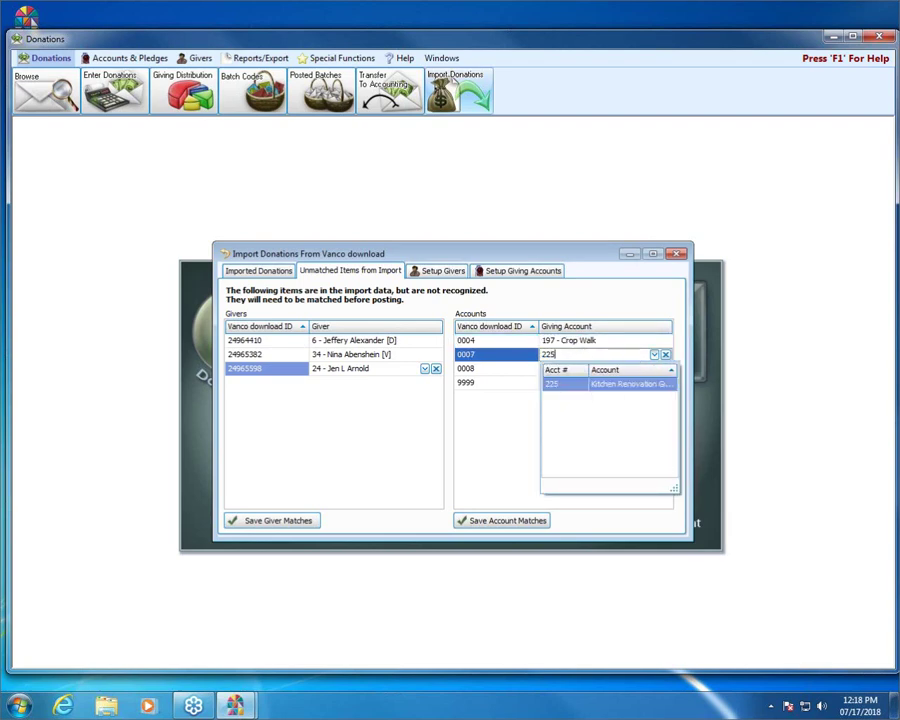
{"action": "left_click", "coordinate": [624, 385]}
{"action": "left_click", "coordinate": [621, 368]}
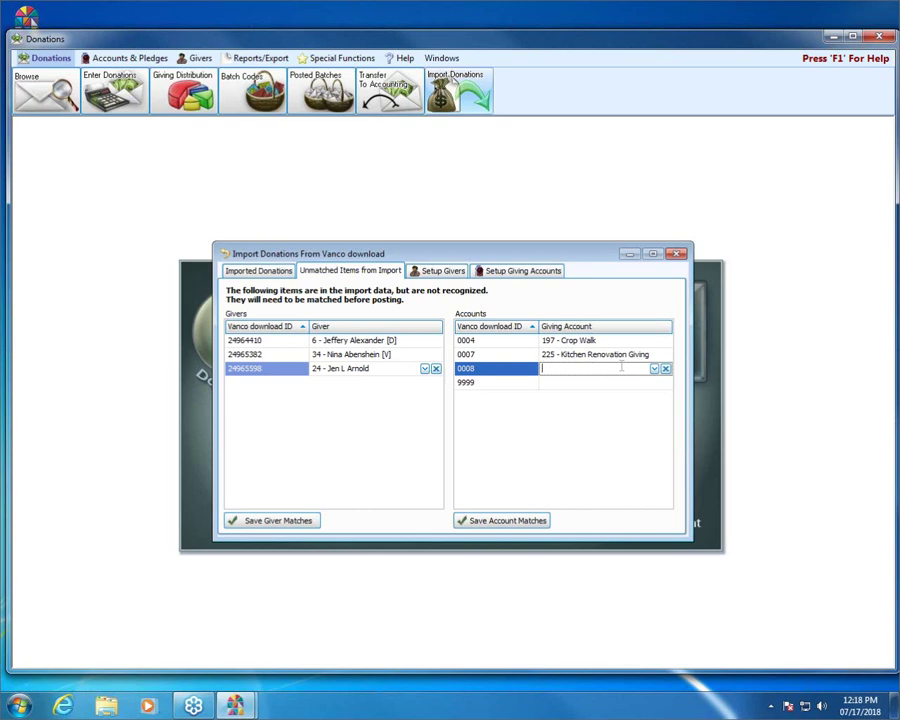
{"action": "type", "text": "252"}
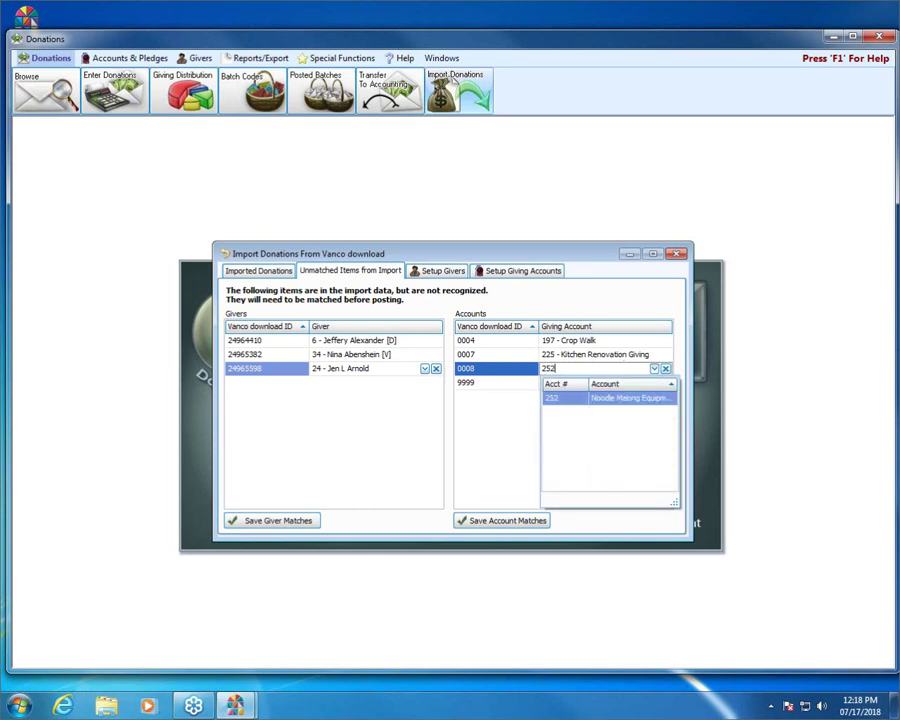
{"action": "left_click", "coordinate": [648, 401]}
Step: Match Vanco account ID 9999 to giving account 260, Hand Bells, and save both the account and giver matches
{"action": "left_click", "coordinate": [548, 383]}
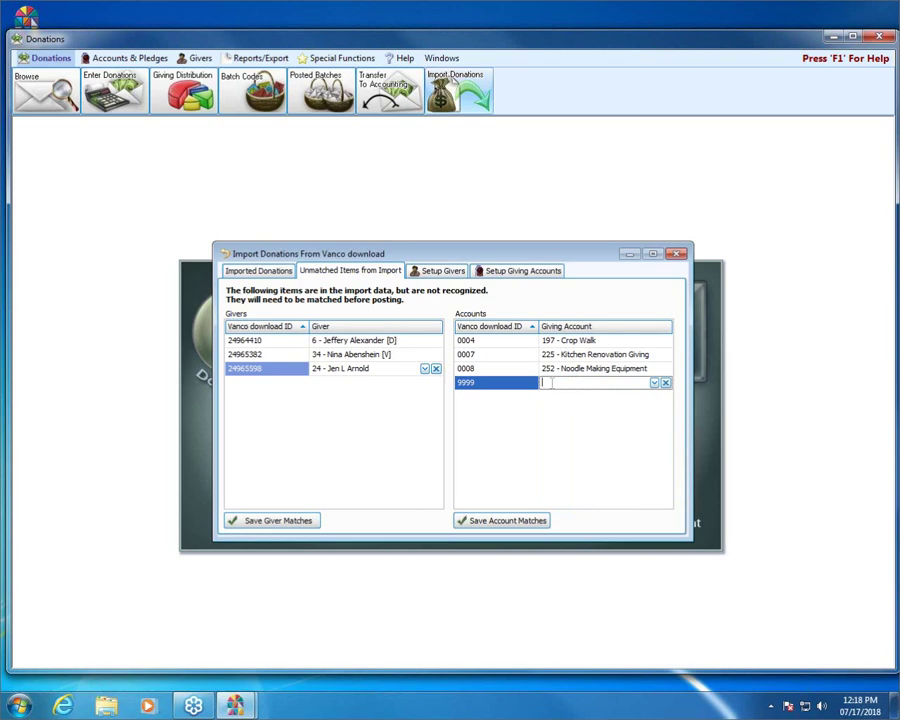
{"action": "type", "text": "260"}
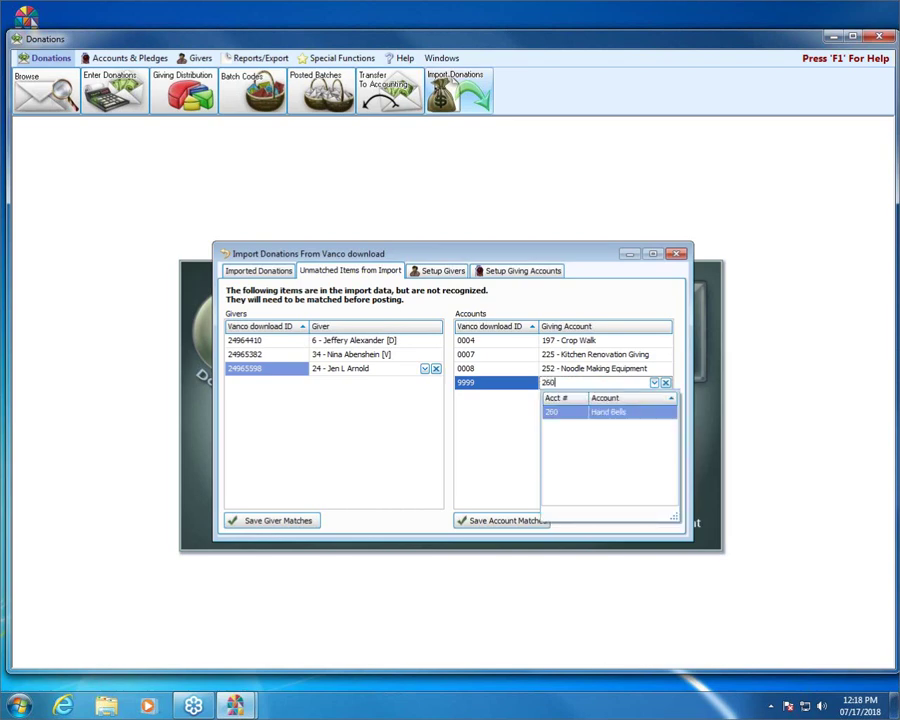
{"action": "left_click", "coordinate": [597, 412]}
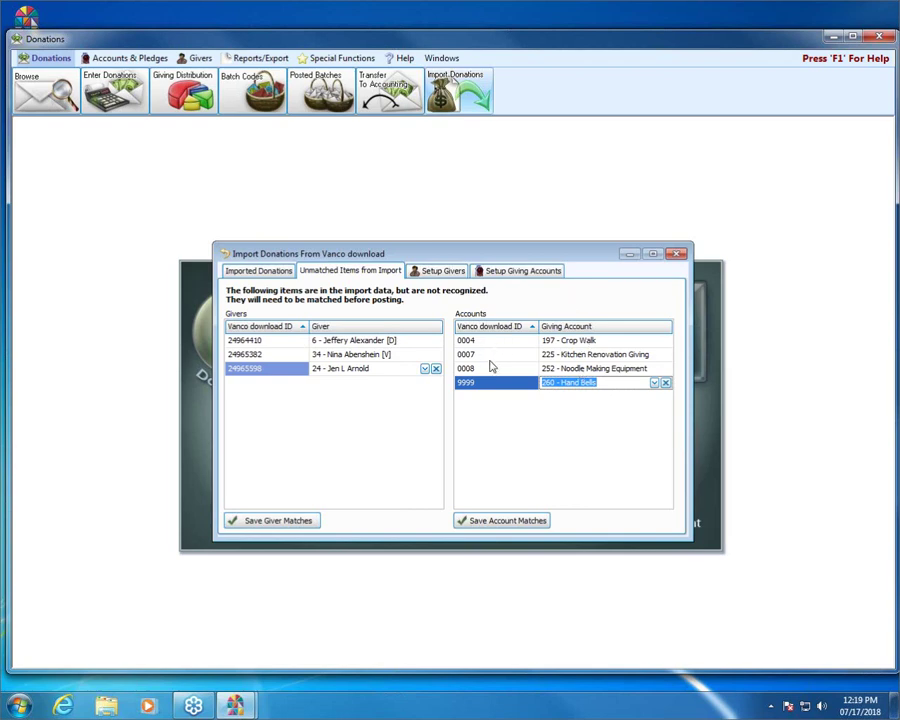
{"action": "left_click", "coordinate": [528, 523]}
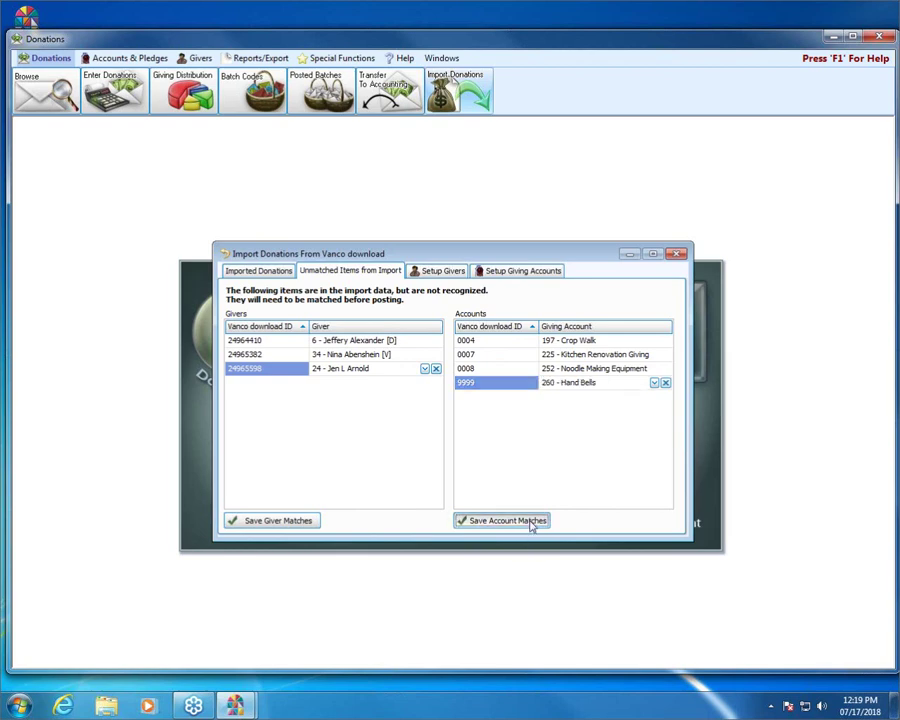
{"action": "left_click", "coordinate": [251, 527]}
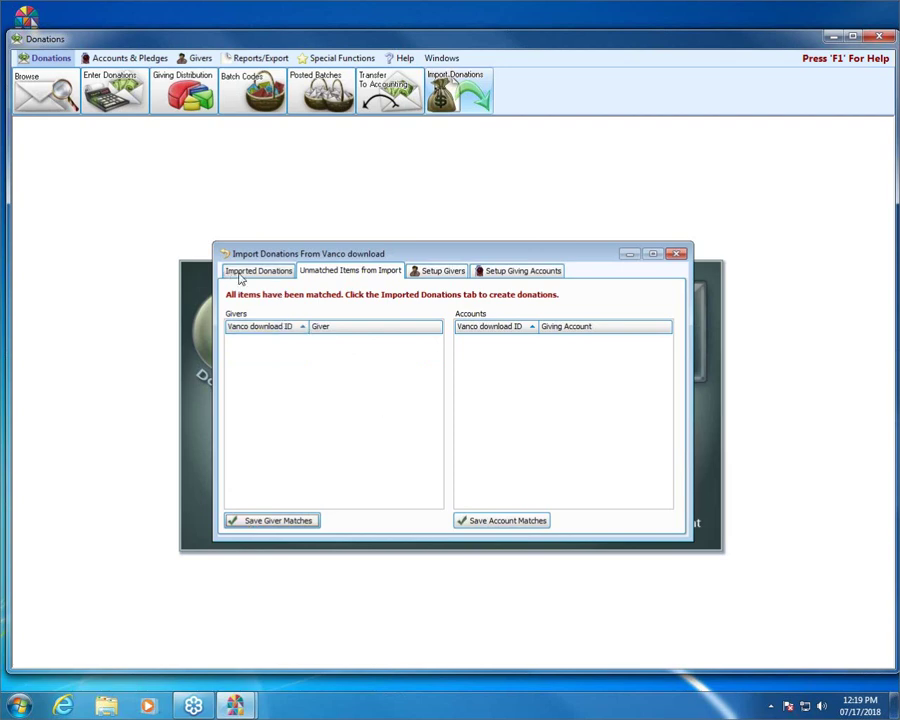
Step: Review the imported donations dated 07/04/2018, including the giver's individual account entries
{"action": "left_click", "coordinate": [249, 277]}
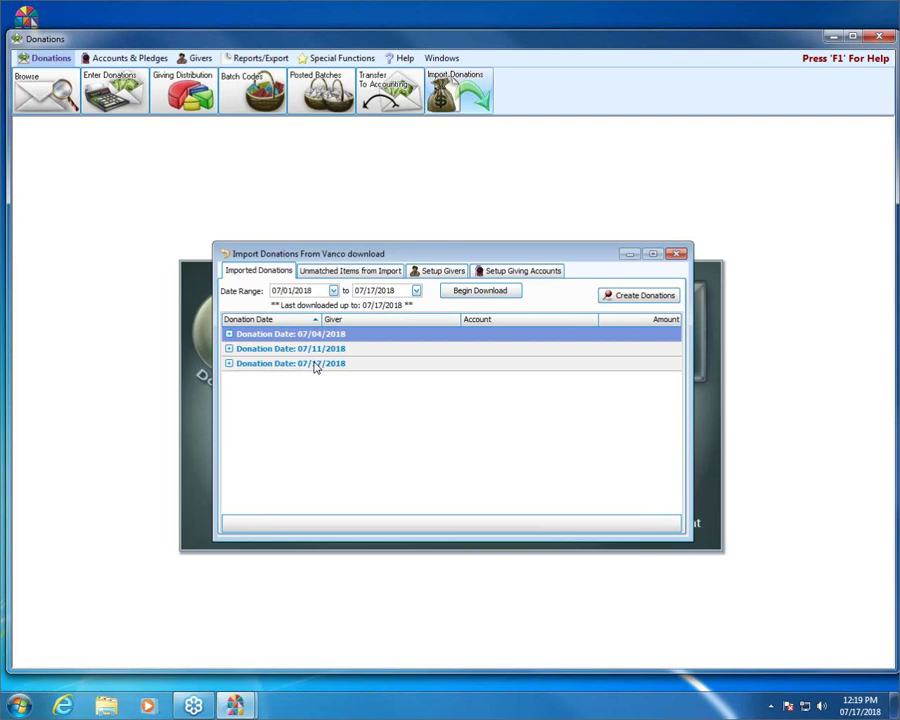
{"action": "left_click", "coordinate": [228, 335]}
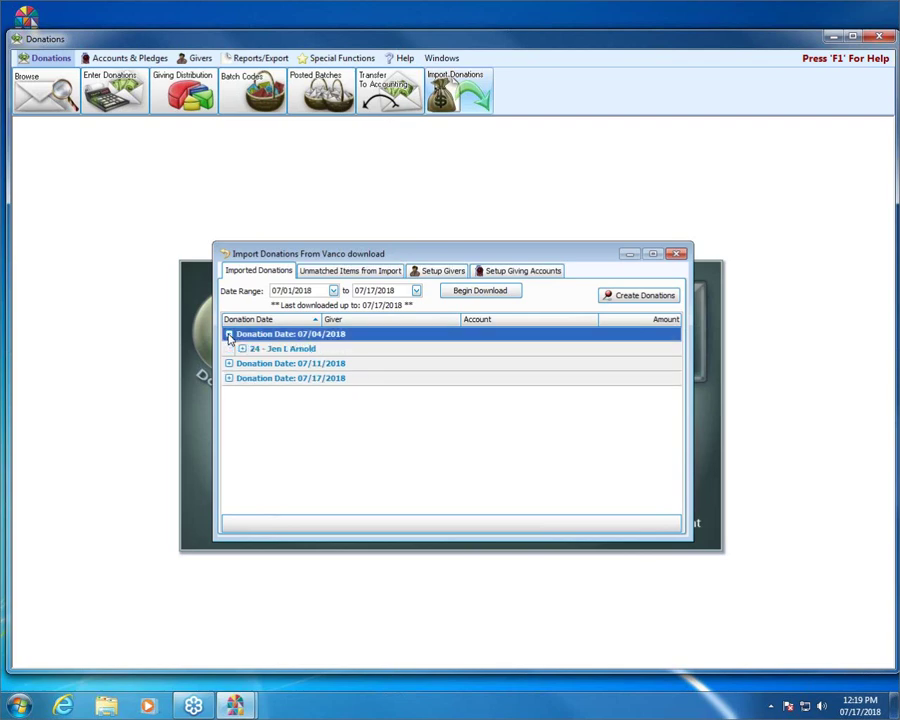
{"action": "left_click", "coordinate": [242, 350]}
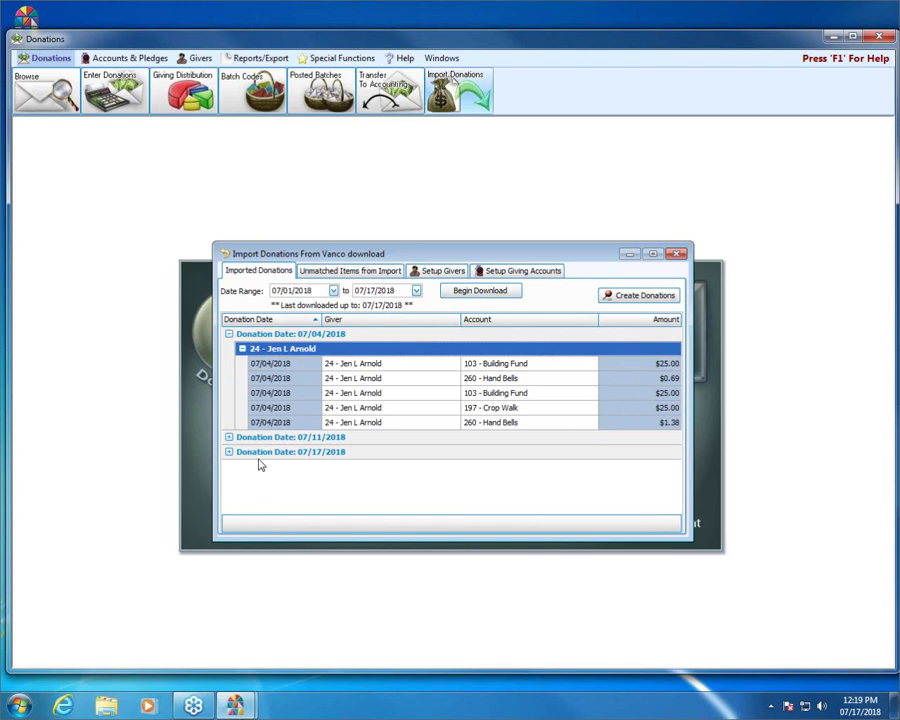
{"action": "left_click", "coordinate": [242, 349]}
{"action": "left_click", "coordinate": [228, 334]}
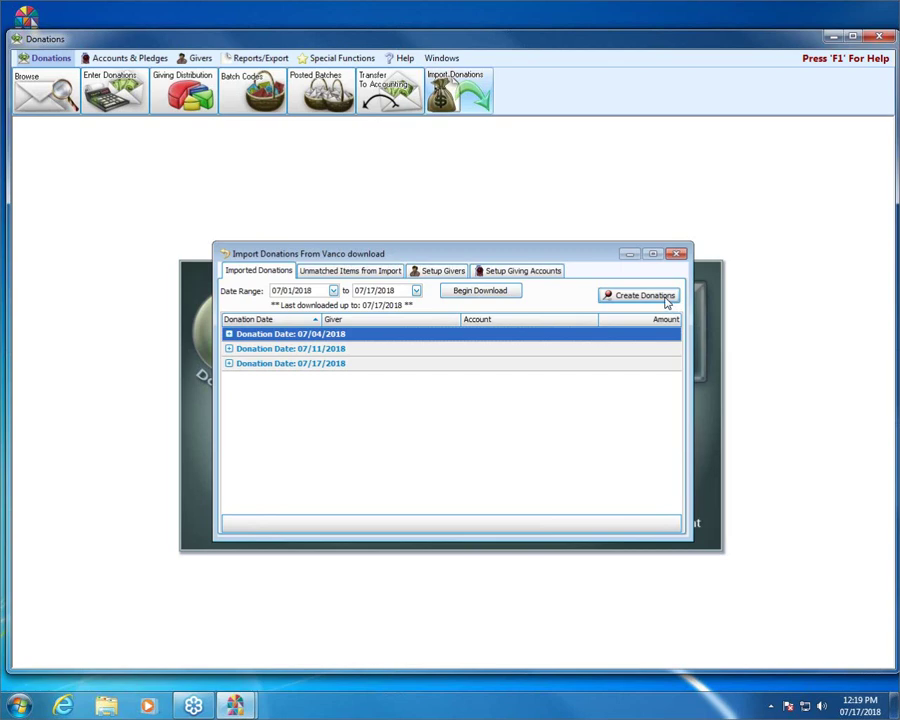
Step: Create donation batches from the imported donations and post the 07/04/2018 batch despite its non-standard posting day
{"action": "left_click", "coordinate": [668, 300]}
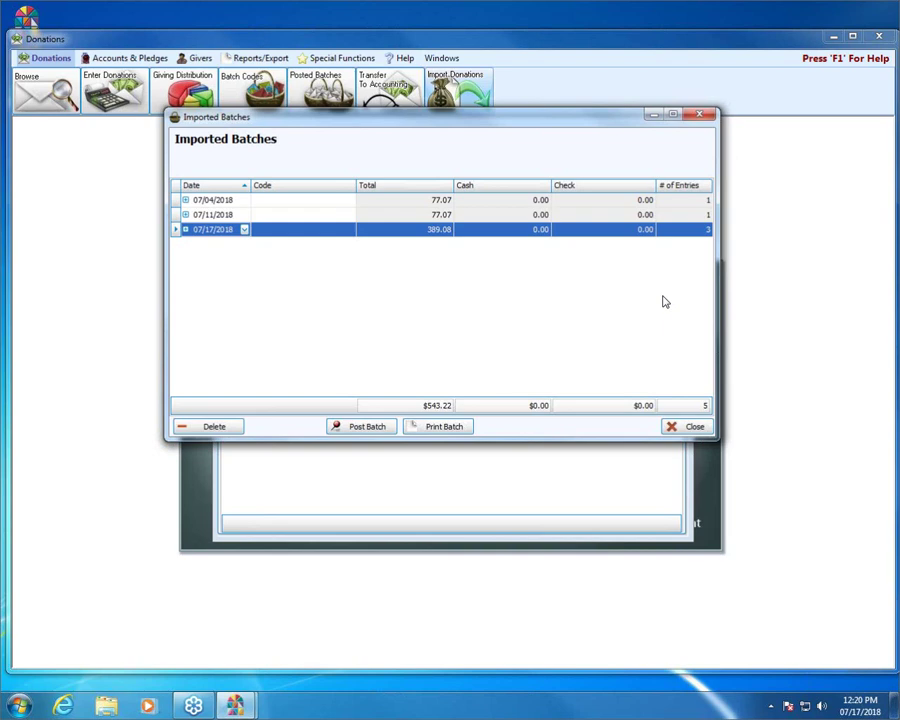
{"action": "left_click", "coordinate": [225, 200]}
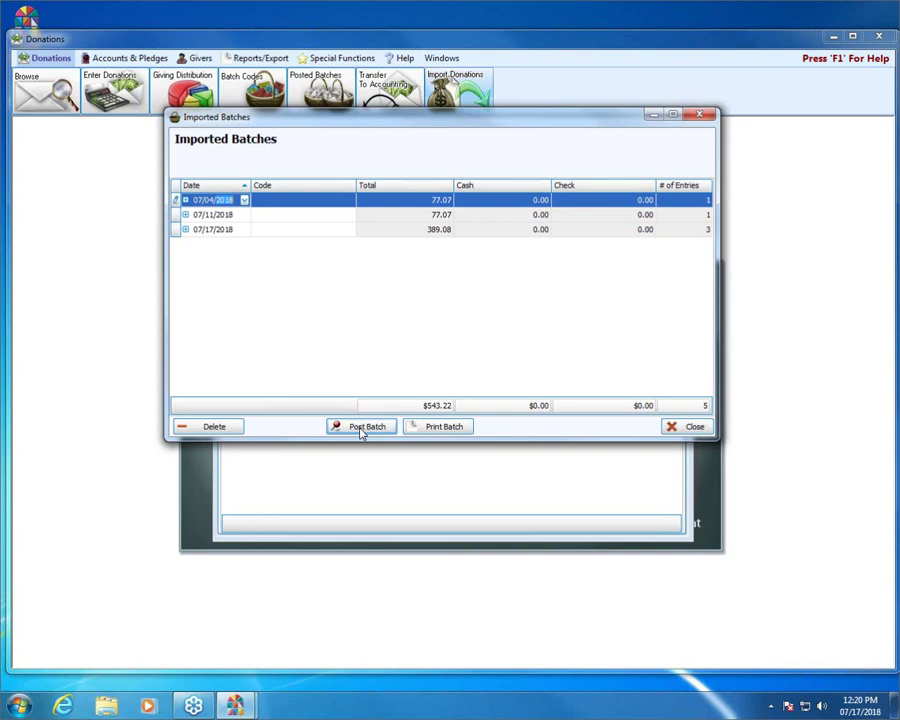
{"action": "left_click", "coordinate": [362, 427]}
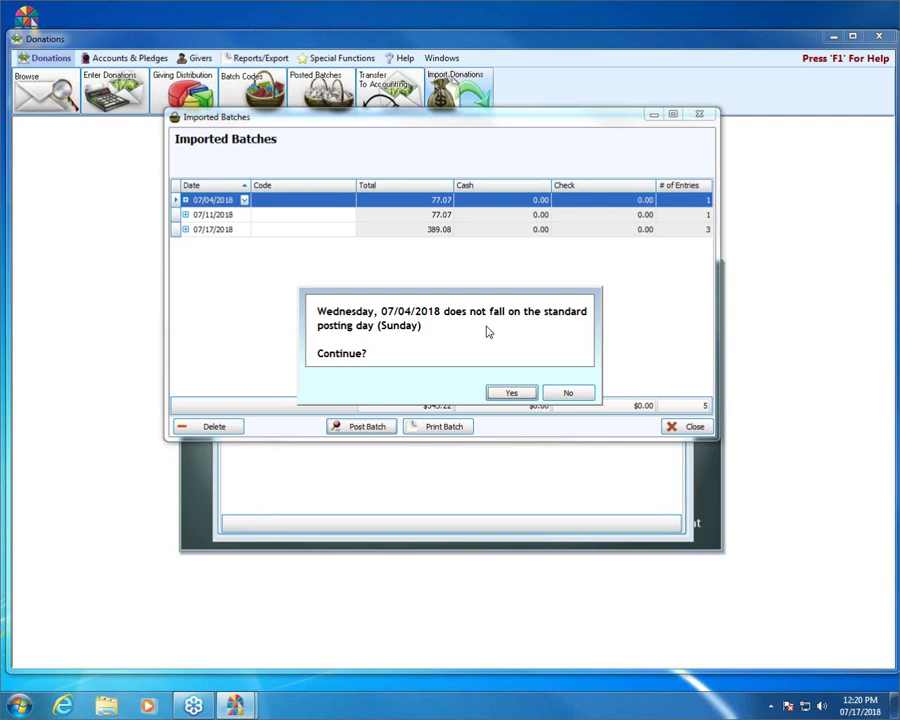
{"action": "left_click", "coordinate": [531, 397]}
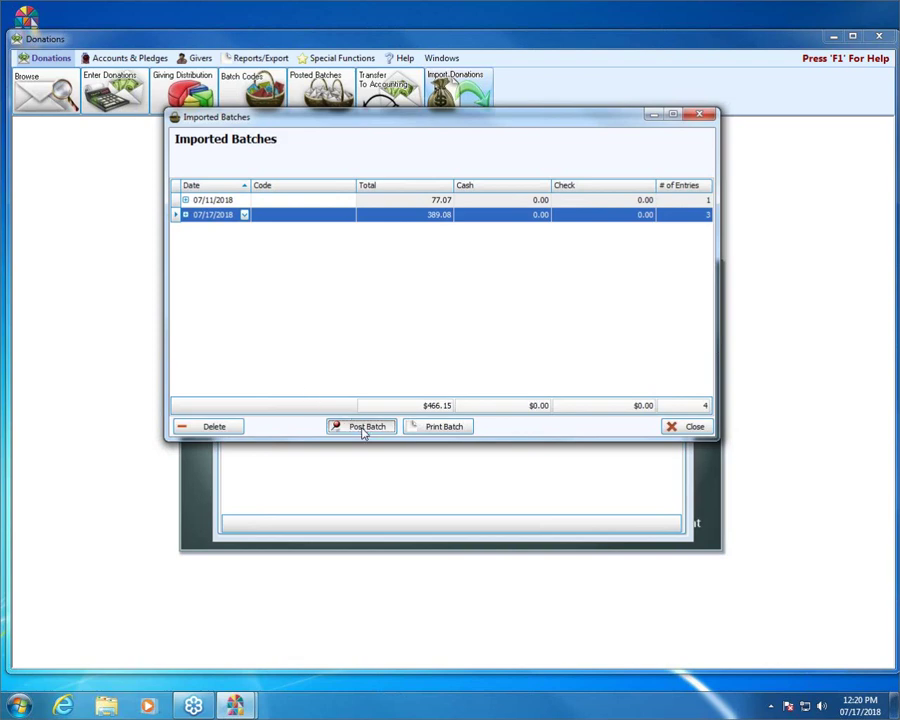
Step: Post the 07/17/2018 and 07/11/2018 imported batches and close the batch and Vanco import windows
{"action": "left_click", "coordinate": [364, 427]}
{"action": "left_click", "coordinate": [510, 394]}
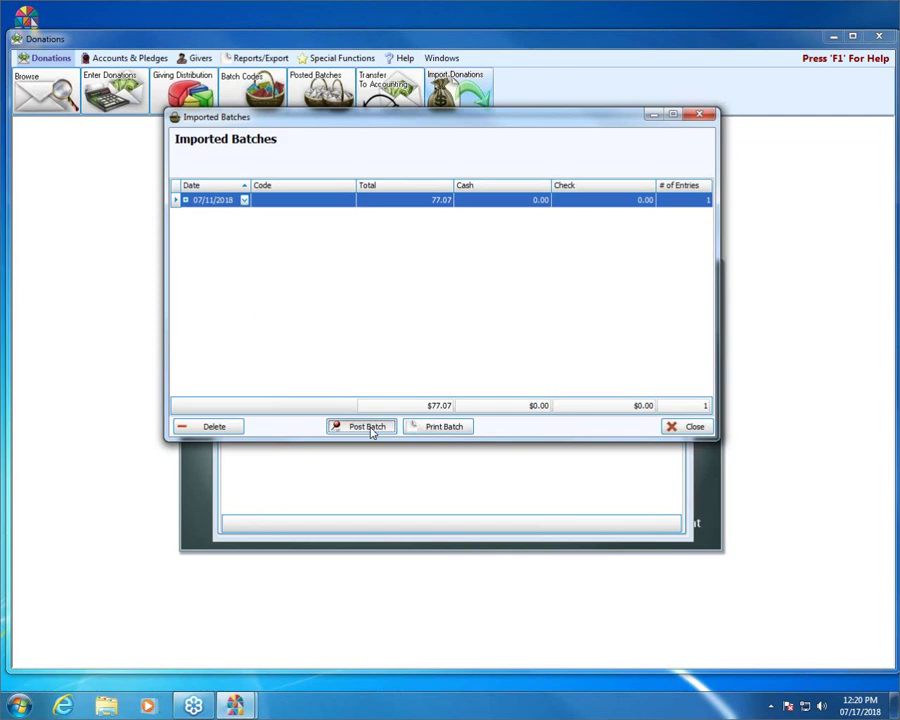
{"action": "left_click", "coordinate": [367, 427]}
{"action": "left_click", "coordinate": [518, 393]}
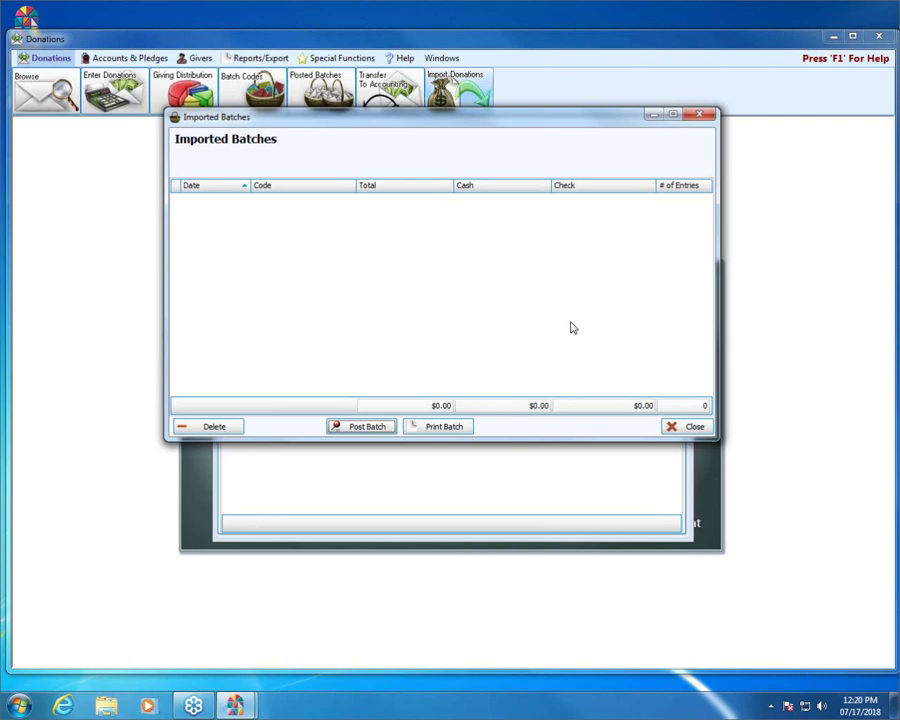
{"action": "left_click", "coordinate": [699, 114]}
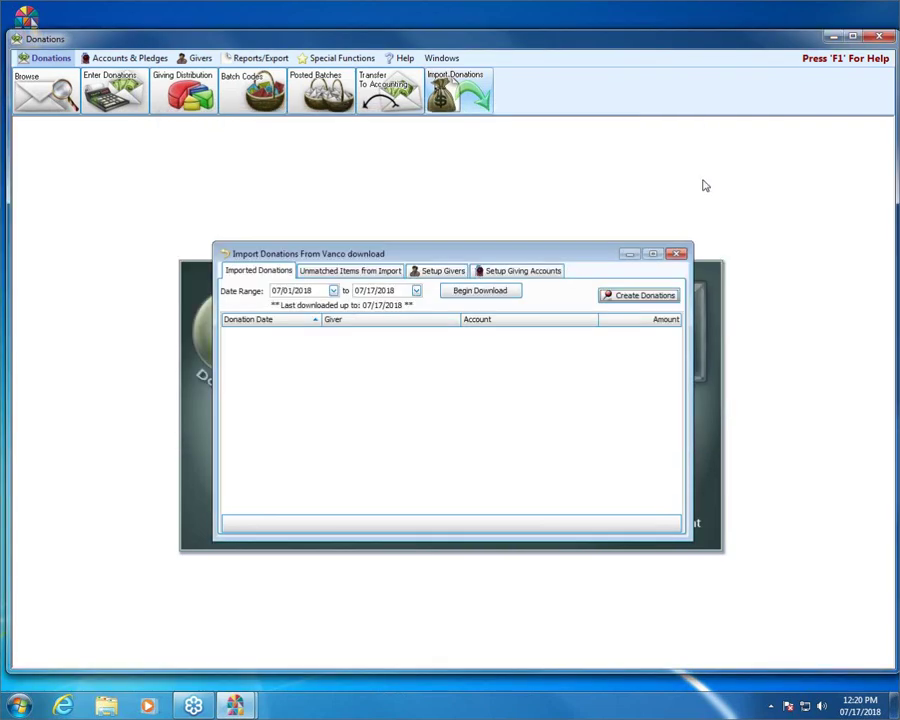
{"action": "left_click", "coordinate": [678, 254]}
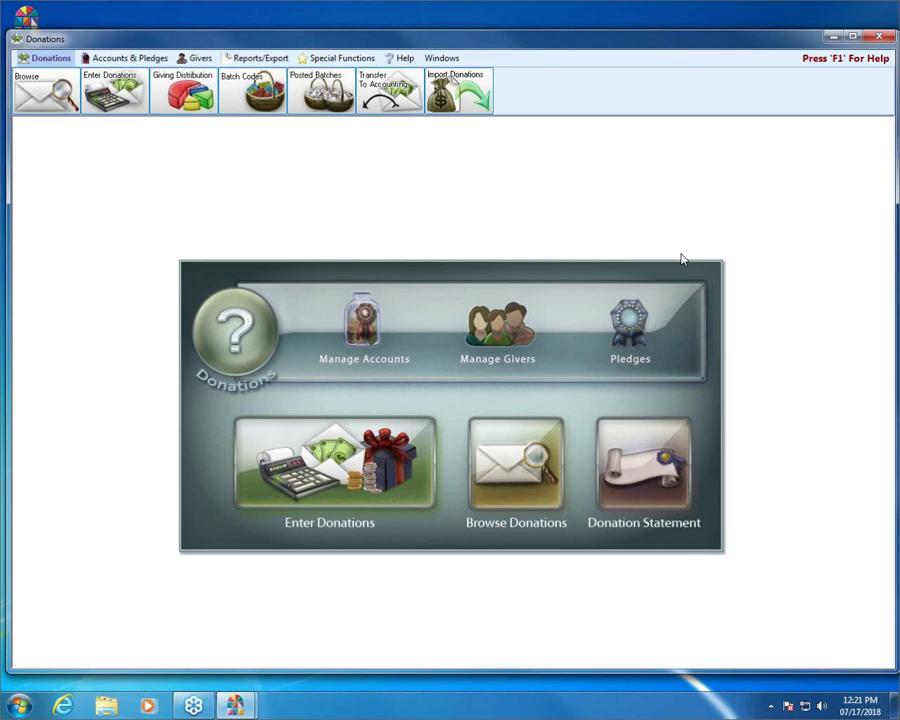
Step: Review the posted donation batches for 2018 and the batches available for transfer to accounting
{"action": "left_click", "coordinate": [318, 90]}
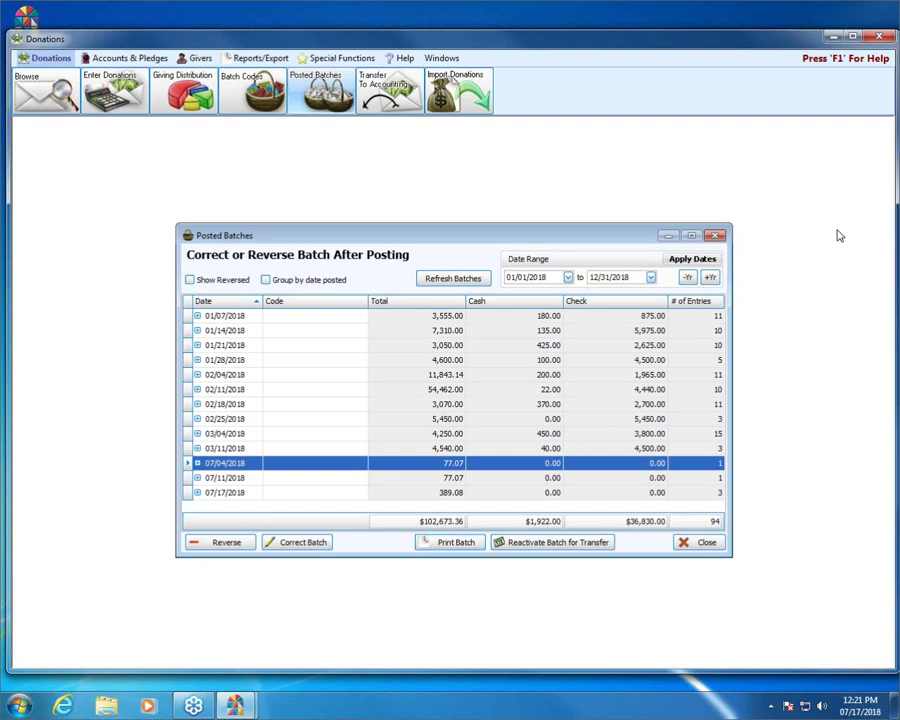
{"action": "left_click", "coordinate": [715, 237]}
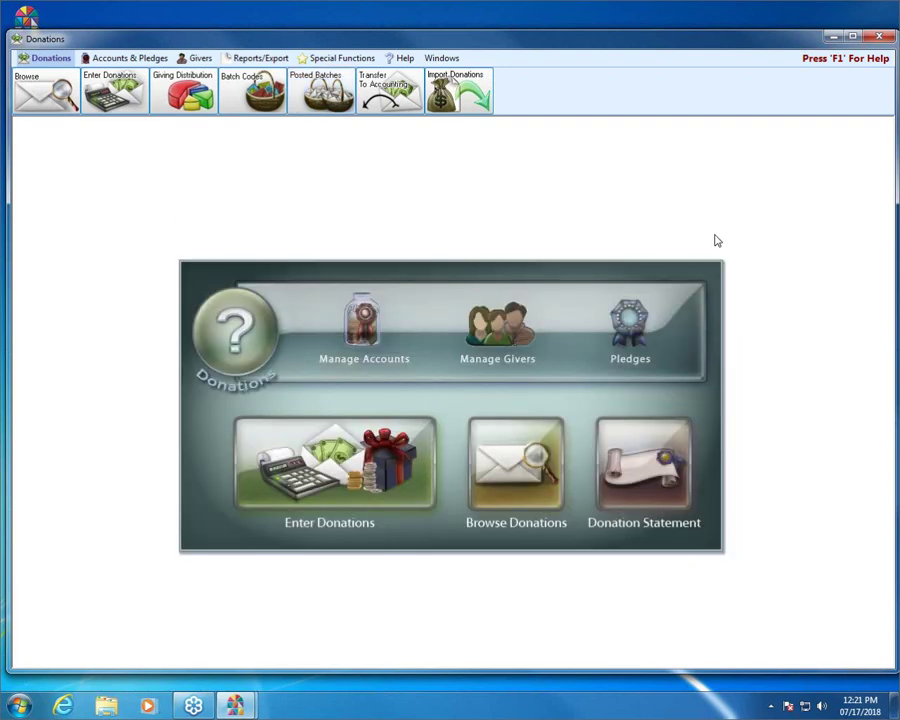
{"action": "left_click", "coordinate": [391, 104]}
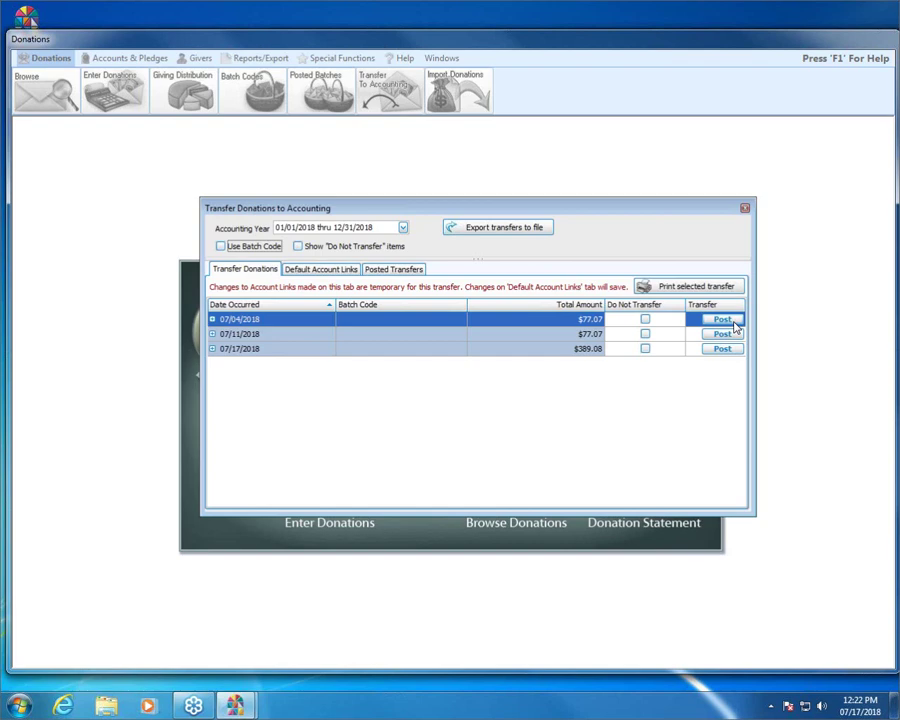
{"action": "left_click", "coordinate": [745, 211]}
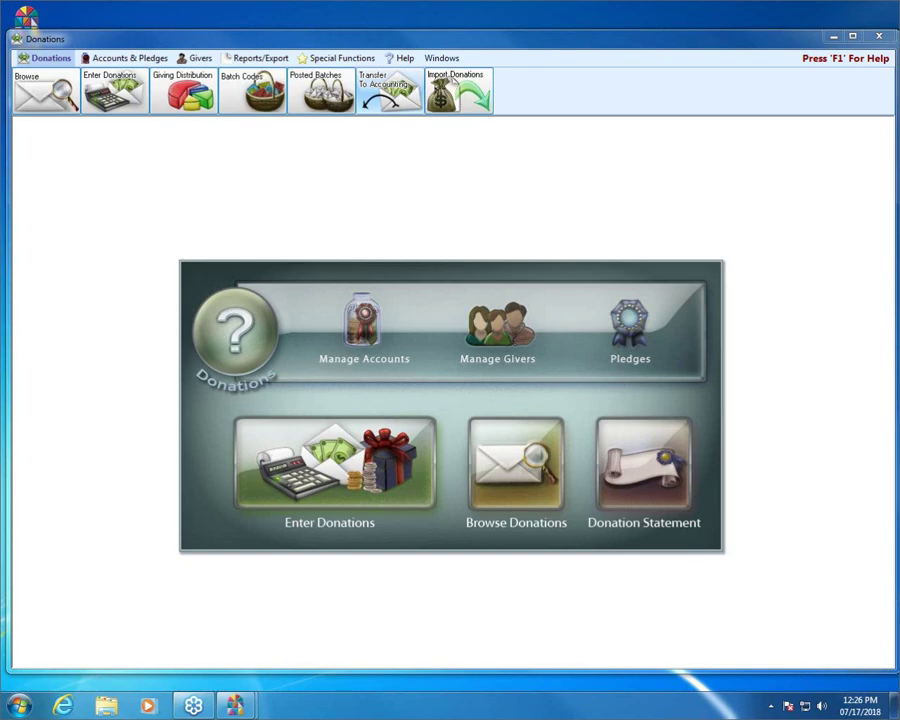
Step: Review the giver and giving account setup in the Vanco import, opening the first giver's Vanco customer number for editing
{"action": "left_click", "coordinate": [440, 102]}
{"action": "mouse_move", "coordinate": [490, 125]}
{"action": "left_click", "coordinate": [641, 125]}
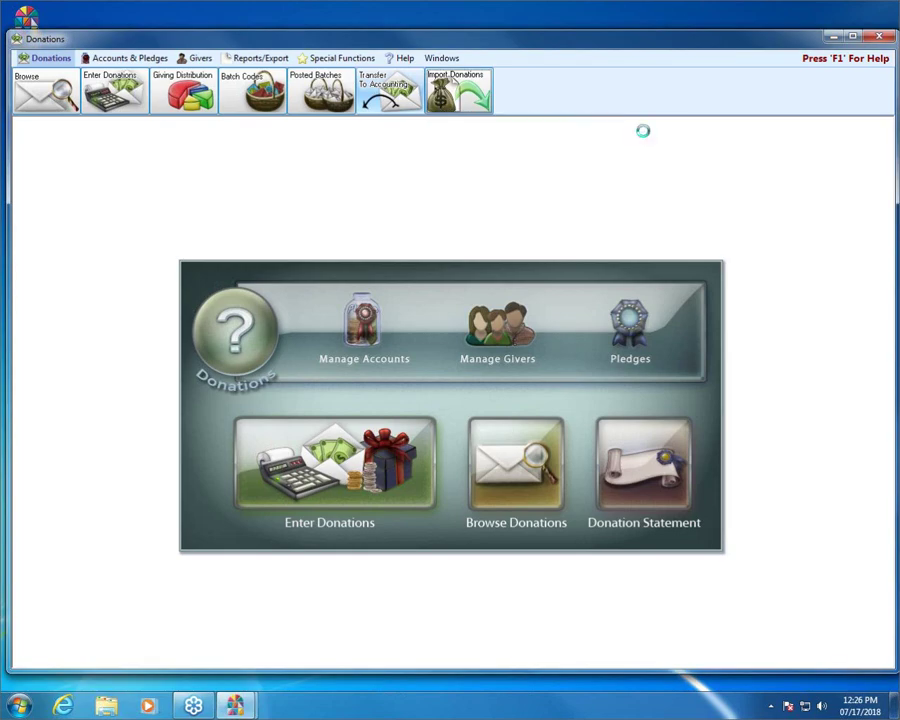
{"action": "left_click", "coordinate": [455, 273]}
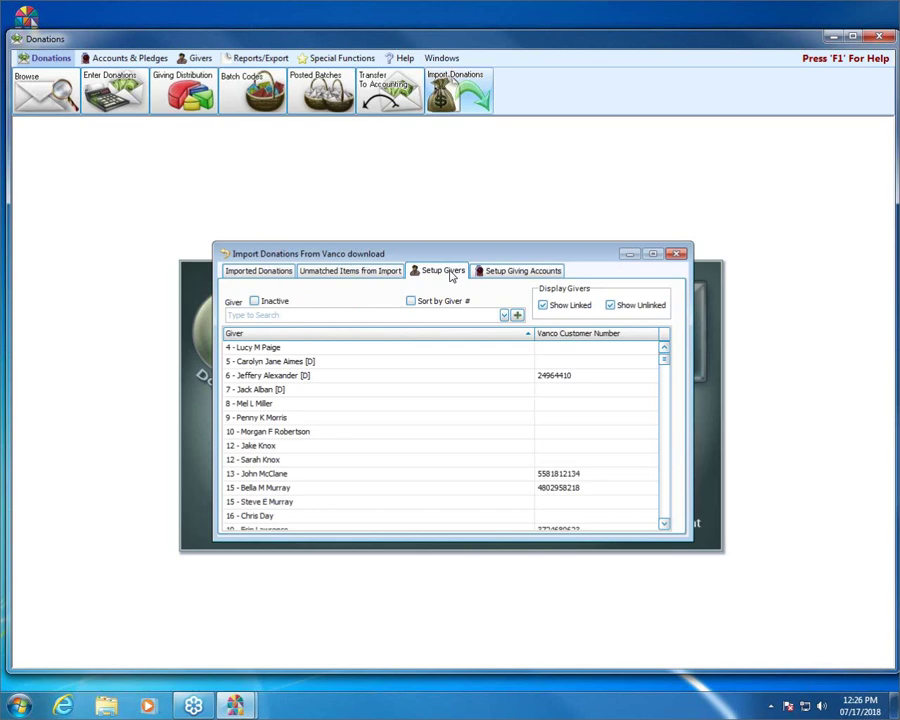
{"action": "left_click", "coordinate": [504, 272]}
{"action": "left_click", "coordinate": [430, 275]}
{"action": "left_click", "coordinate": [324, 350]}
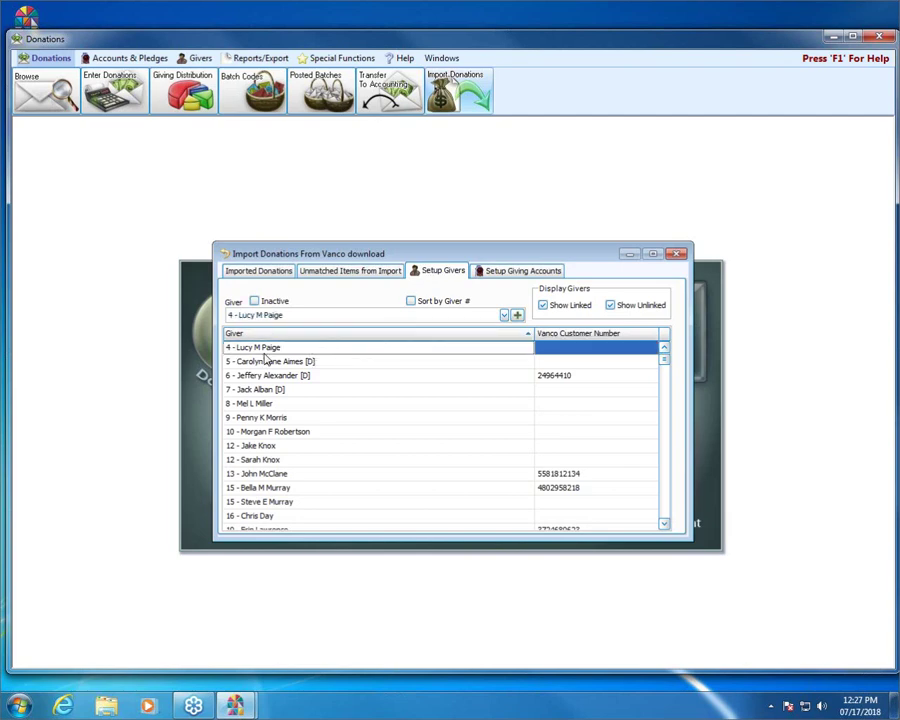
{"action": "left_click", "coordinate": [557, 348]}
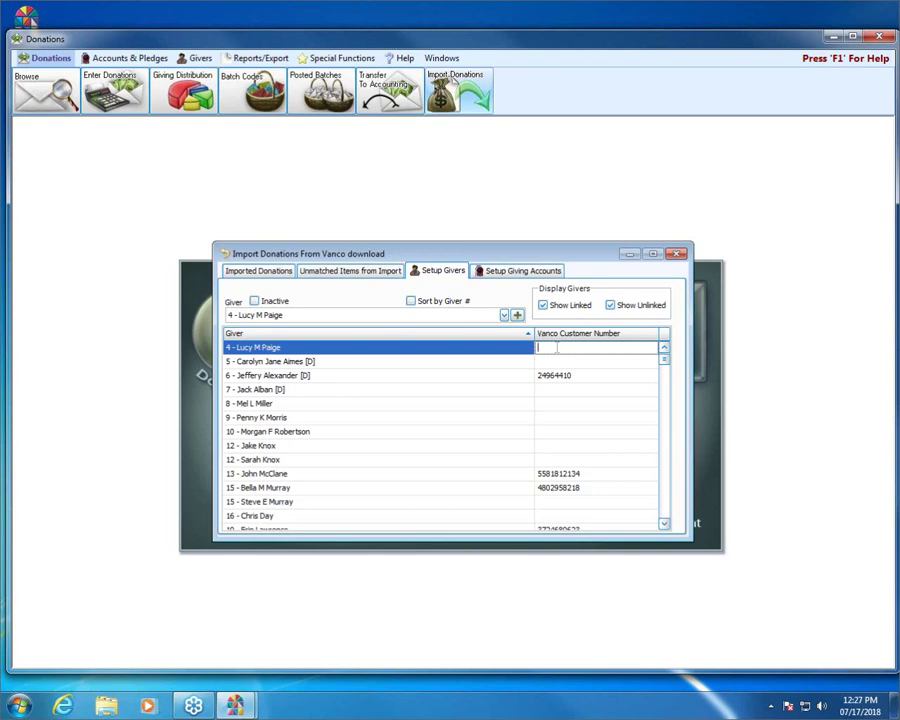
Step: Check the Vanco import for unmatched givers and accounts, and close the import window
{"action": "left_click", "coordinate": [358, 280]}
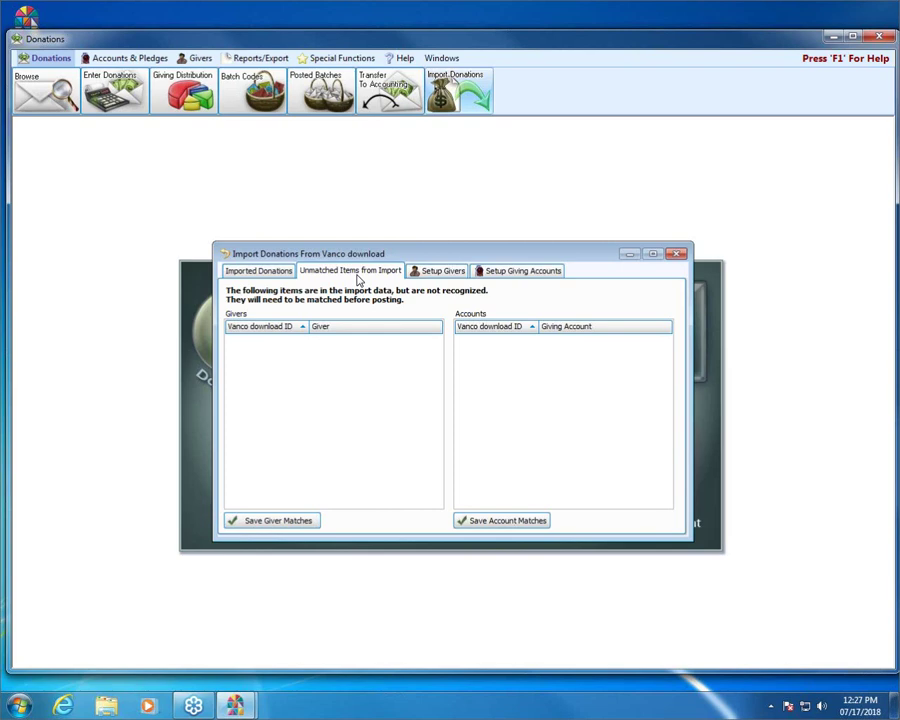
{"action": "left_click", "coordinate": [453, 81]}
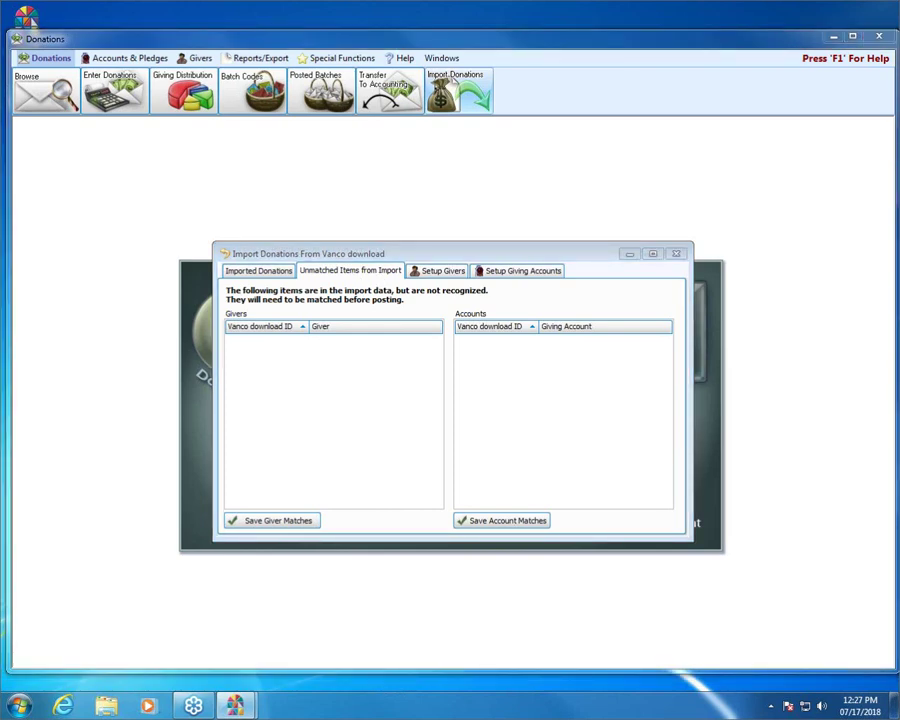
{"action": "left_click", "coordinate": [678, 254]}
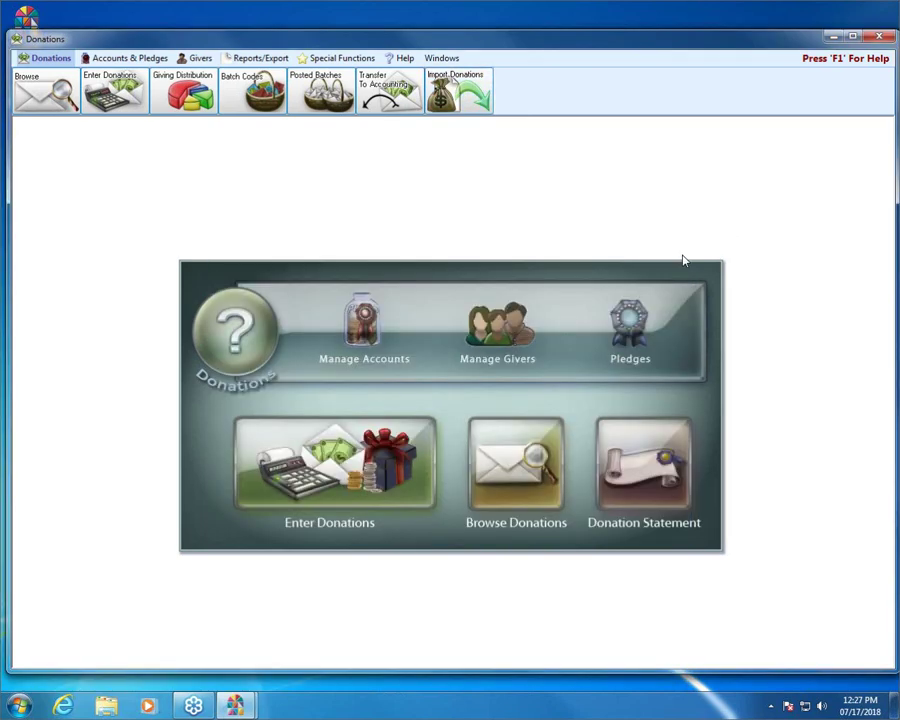